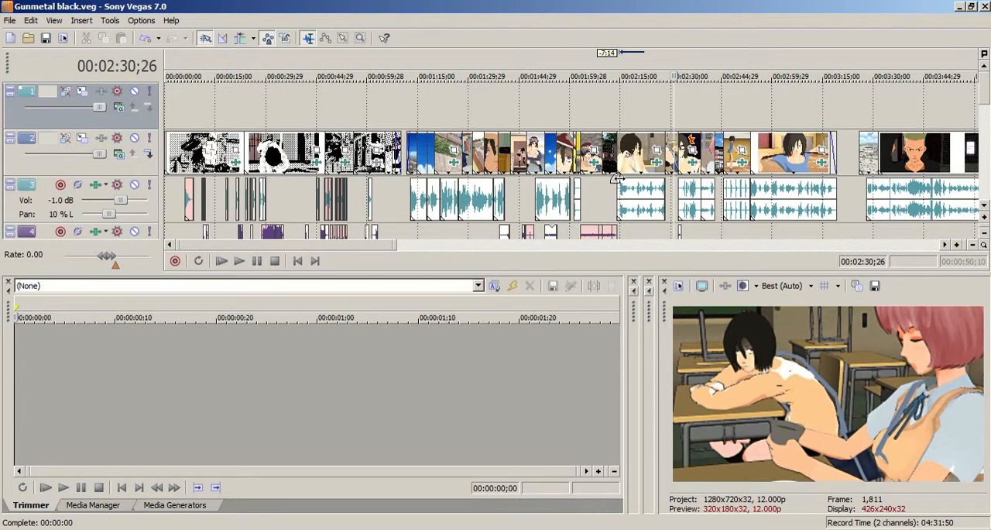
# Survey the project timeline from the opening clips to the end, previewing frames at 00:01:11;22 and 00:02:55;21.
pyautogui.moveTo(362, 244); pyautogui.dragTo(325, 258)
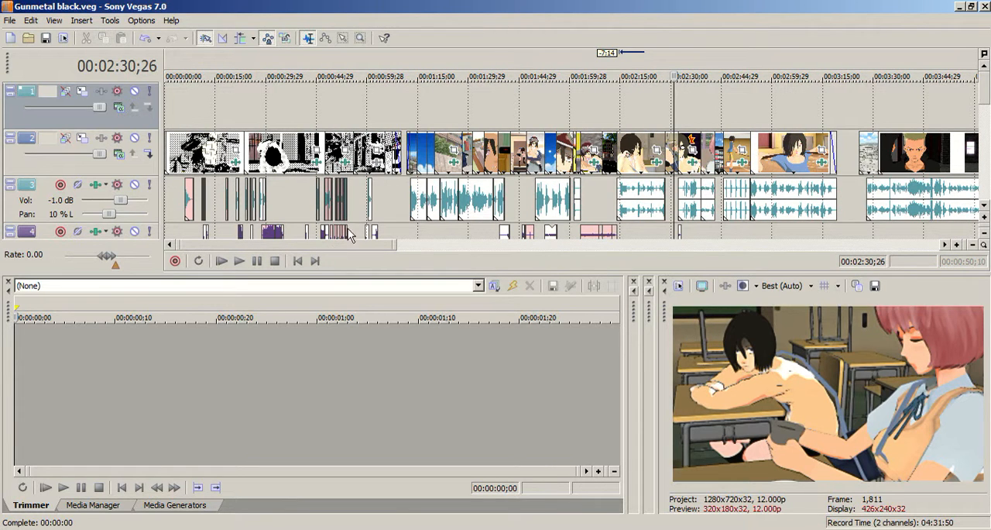
pyautogui.click(408, 108)
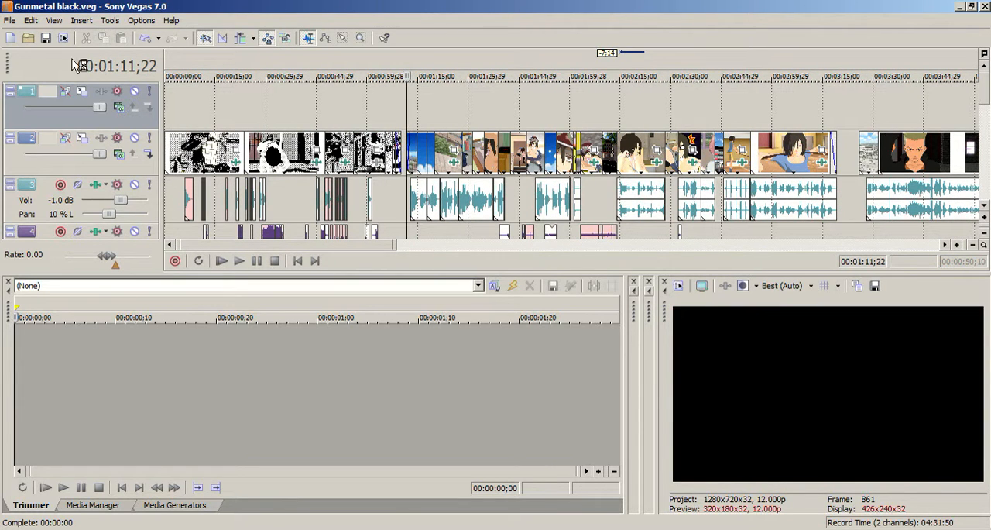
pyautogui.moveTo(387, 246); pyautogui.dragTo(421, 252)
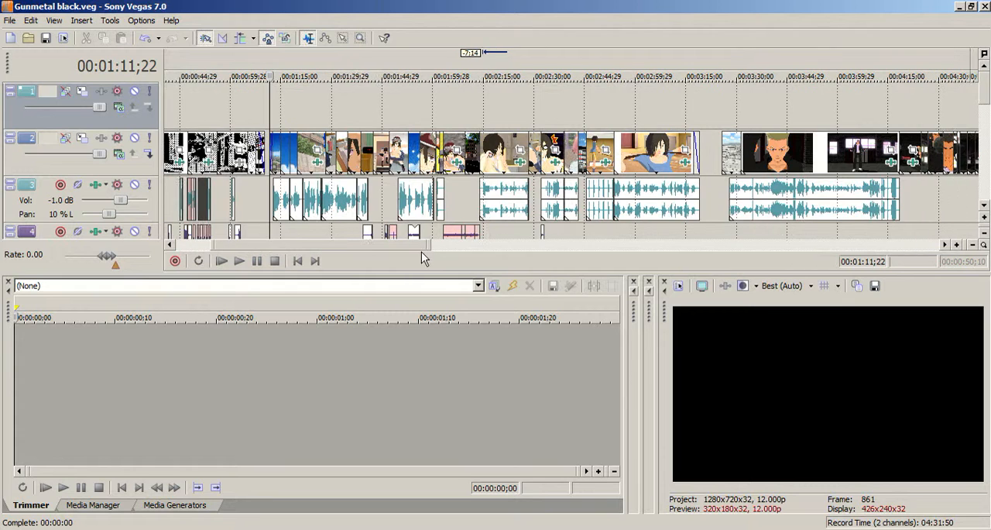
pyautogui.click(622, 116)
pyautogui.scroll(3, 622, 115)
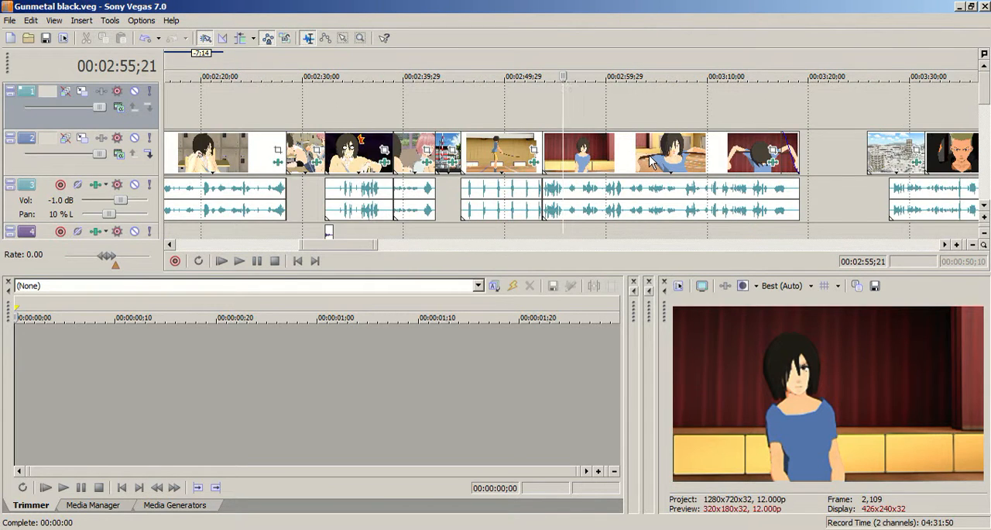
pyautogui.scroll(1, 650, 161)
pyautogui.moveTo(355, 250); pyautogui.dragTo(635, 249)
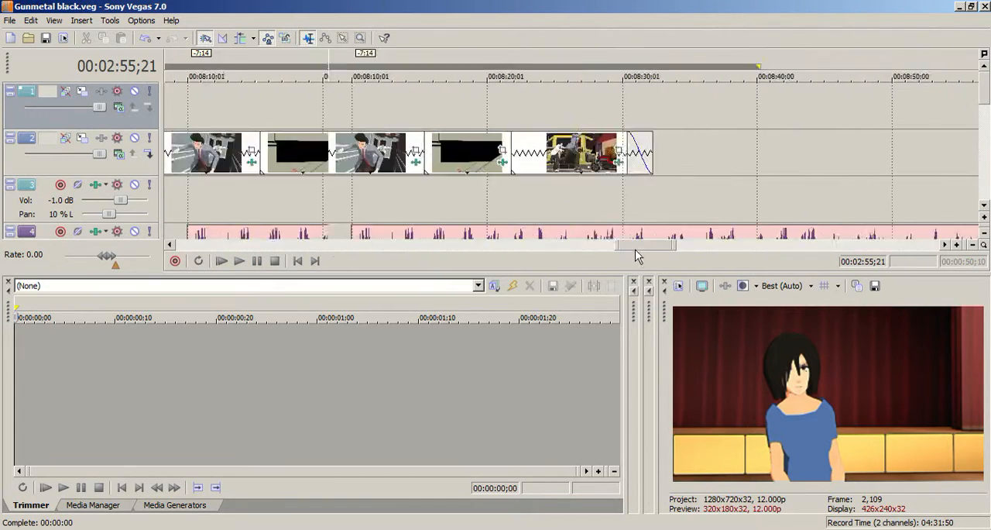
pyautogui.scroll(-5, 635, 249)
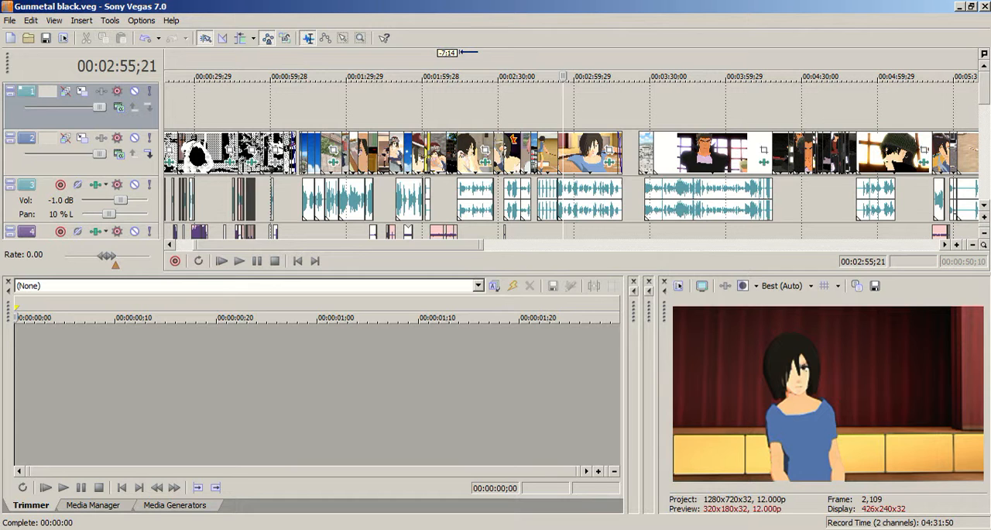
# Examine the video track and the audio tracks below it, previewing frames at 00:05:25;22, 00:00:40;23 and 00:01:46;21.
pyautogui.moveTo(978, 104)
pyautogui.mouseDown()
pyautogui.moveTo(988, 178)
pyautogui.moveTo(986, 109)
pyautogui.mouseUp()
pyautogui.click(933, 103)
pyautogui.moveTo(457, 245); pyautogui.dragTo(399, 246)
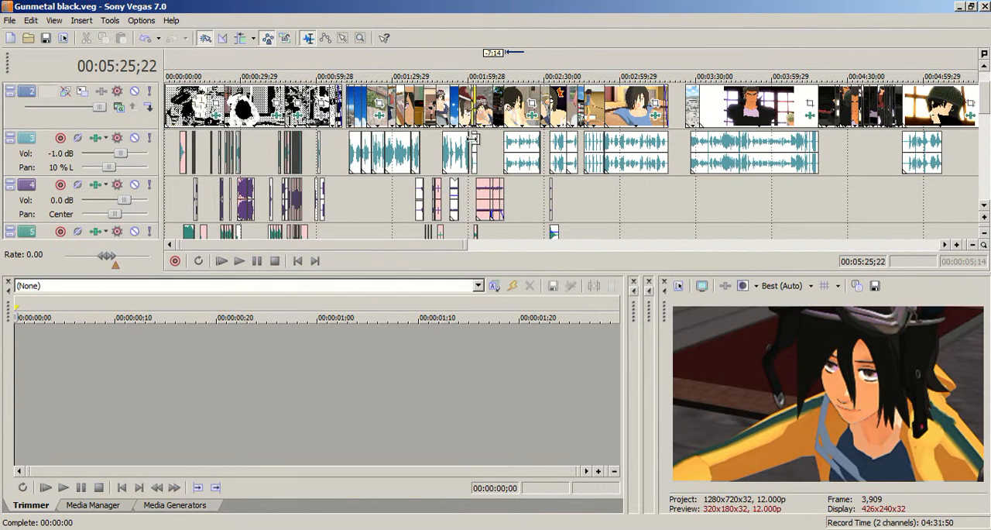
pyautogui.moveTo(431, 249); pyautogui.dragTo(500, 268)
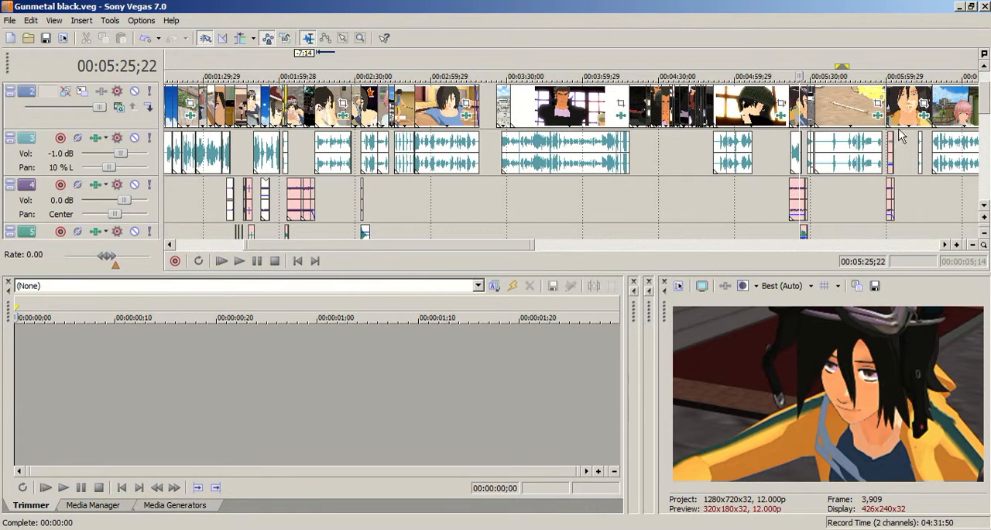
pyautogui.hscroll(-3, 422, 249)
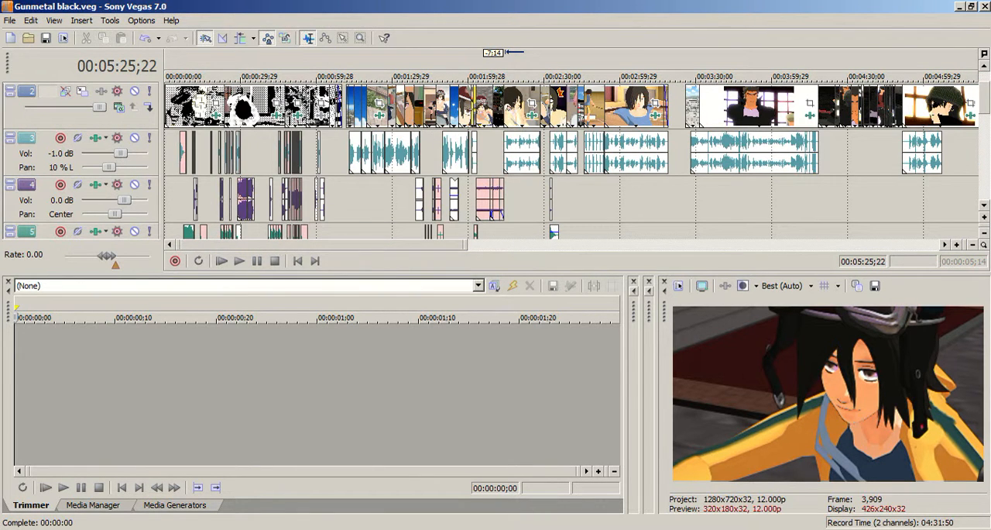
pyautogui.click(268, 147)
pyautogui.scroll(5, 546, 185)
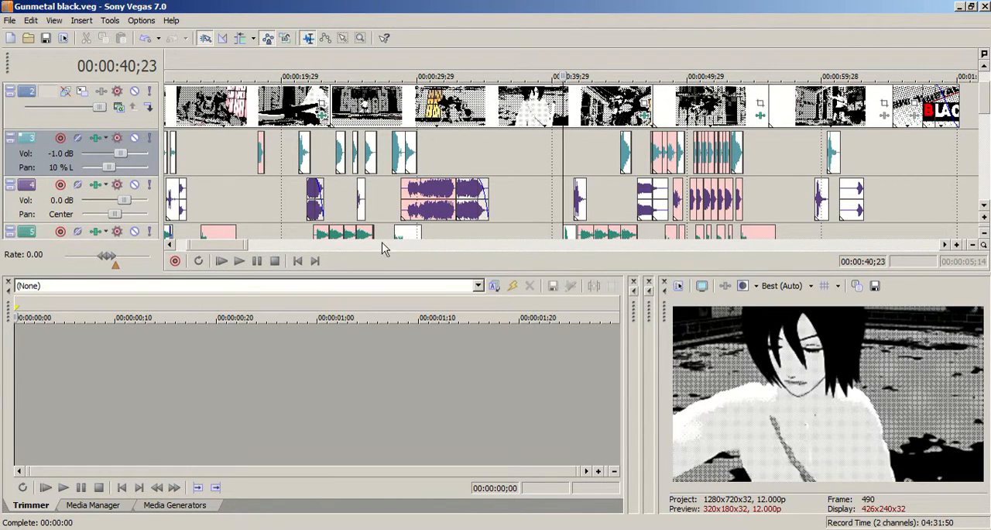
pyautogui.moveTo(247, 244); pyautogui.dragTo(316, 260)
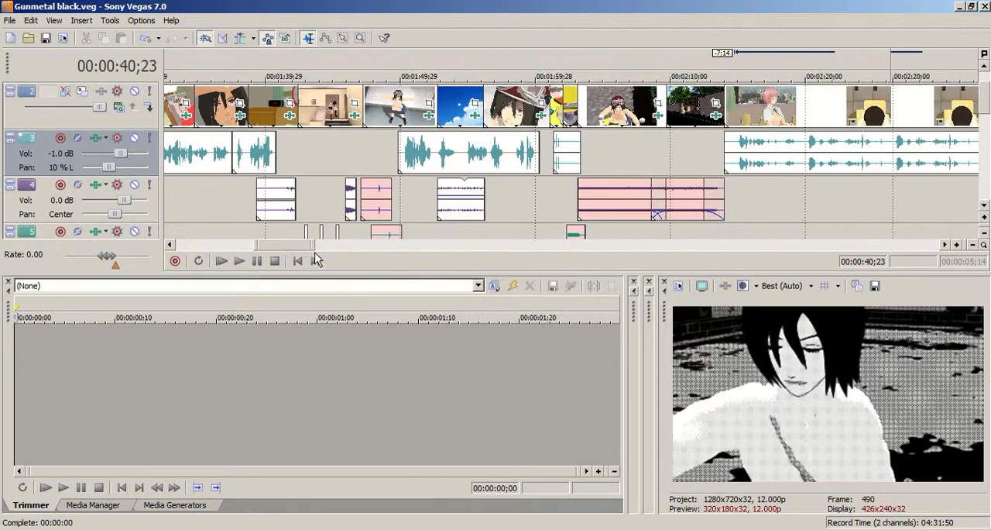
pyautogui.click(347, 157)
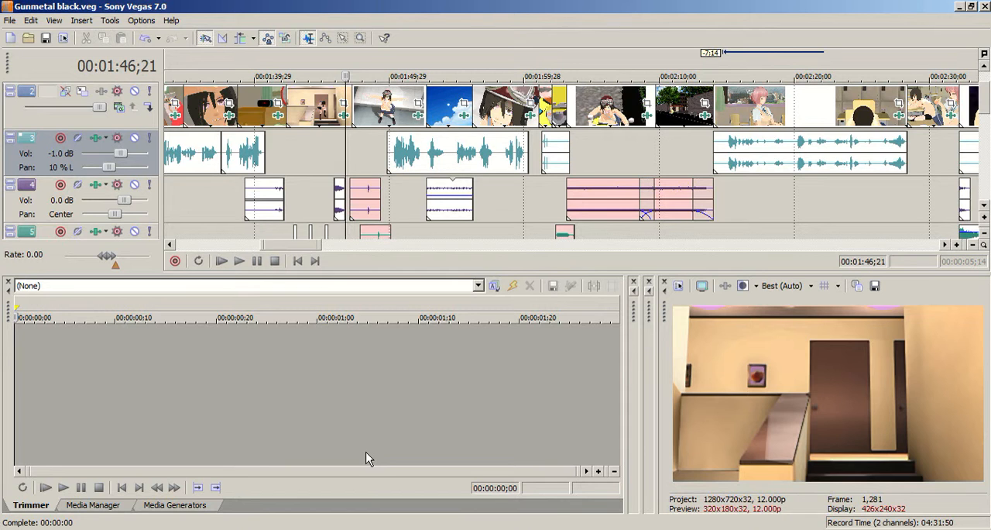
# Switch to Free YouTube Downloader and examine the video download formats and WebM resolutions offered for the loaded link.
pyautogui.hotkey('alt', 'Tab')
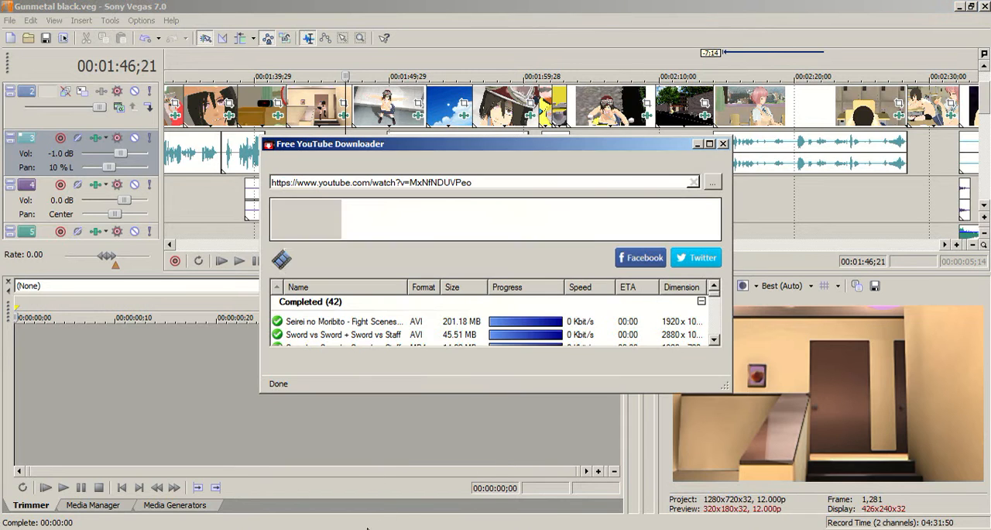
pyautogui.moveTo(322, 148); pyautogui.dragTo(344, 120)
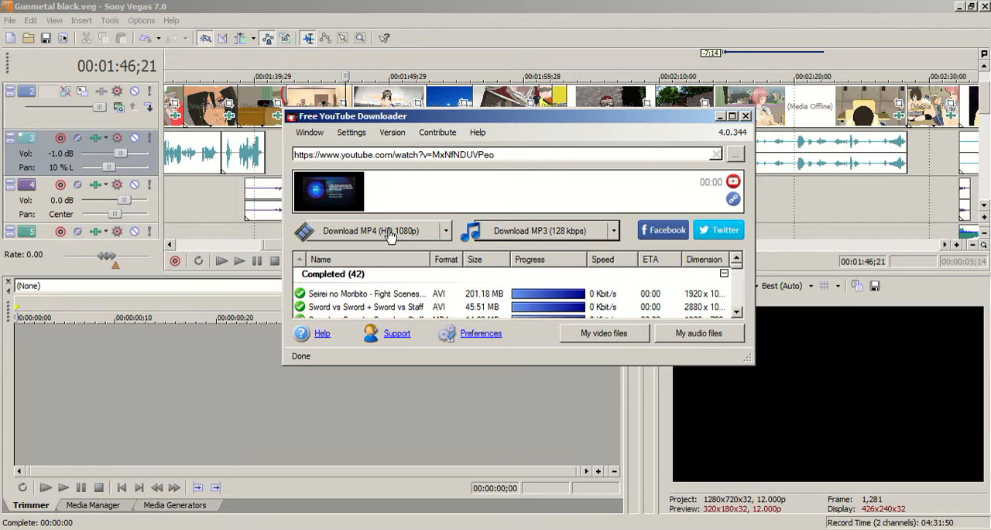
pyautogui.click(446, 230)
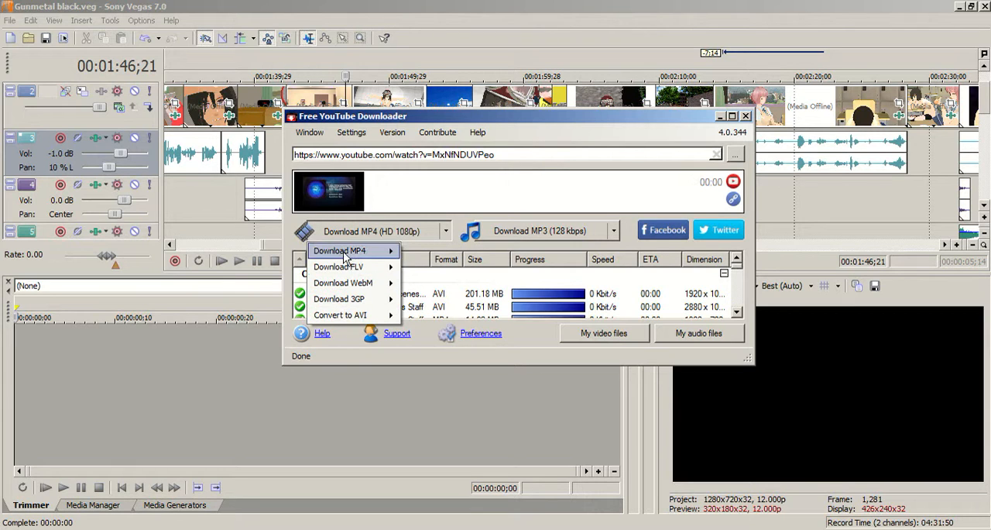
pyautogui.moveTo(327, 318)
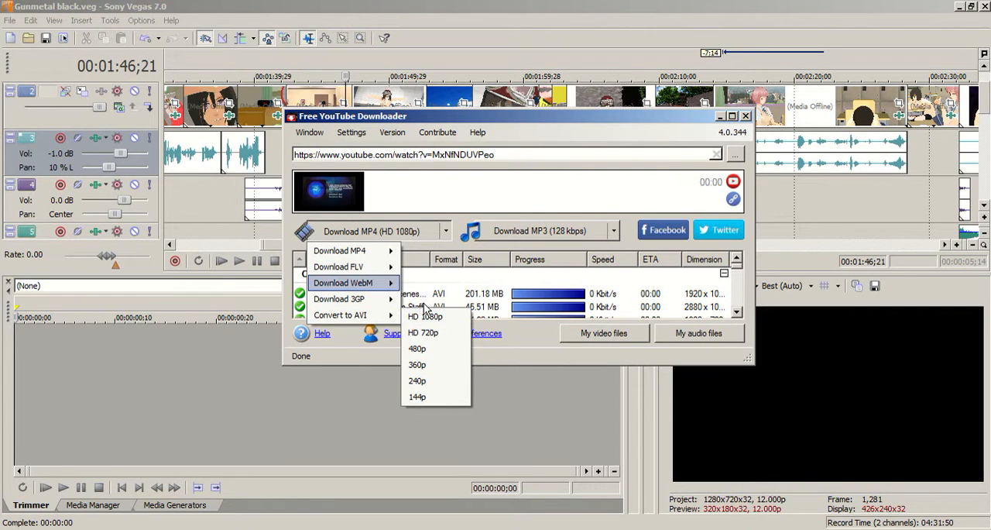
pyautogui.click(656, 118)
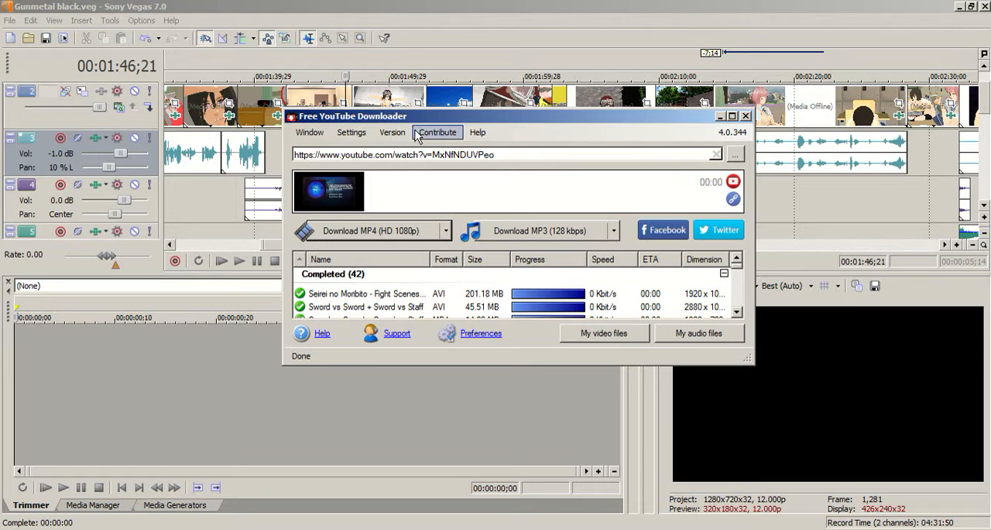
pyautogui.click(351, 132)
pyautogui.click(445, 119)
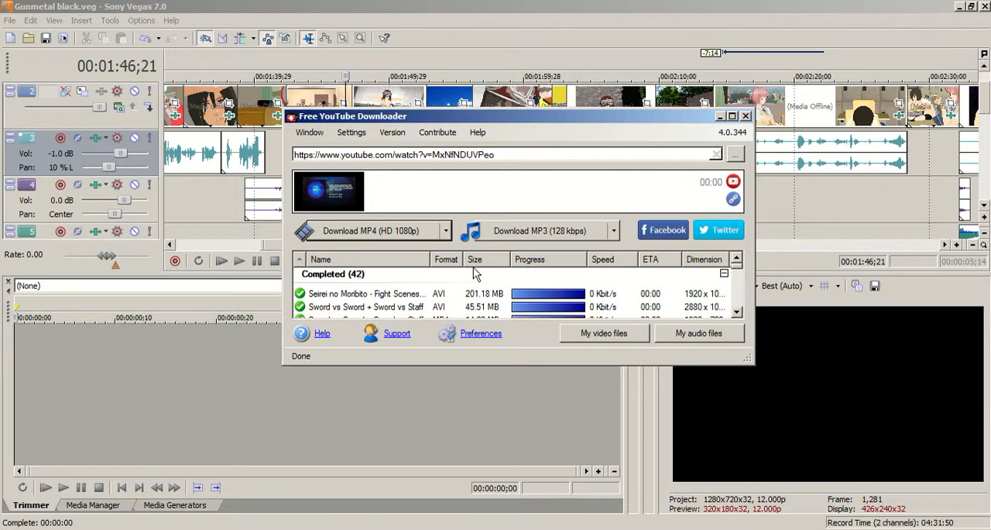
# Check the audio download formats for the loaded video, dismiss the choices and minimize the downloader.
pyautogui.click(613, 232)
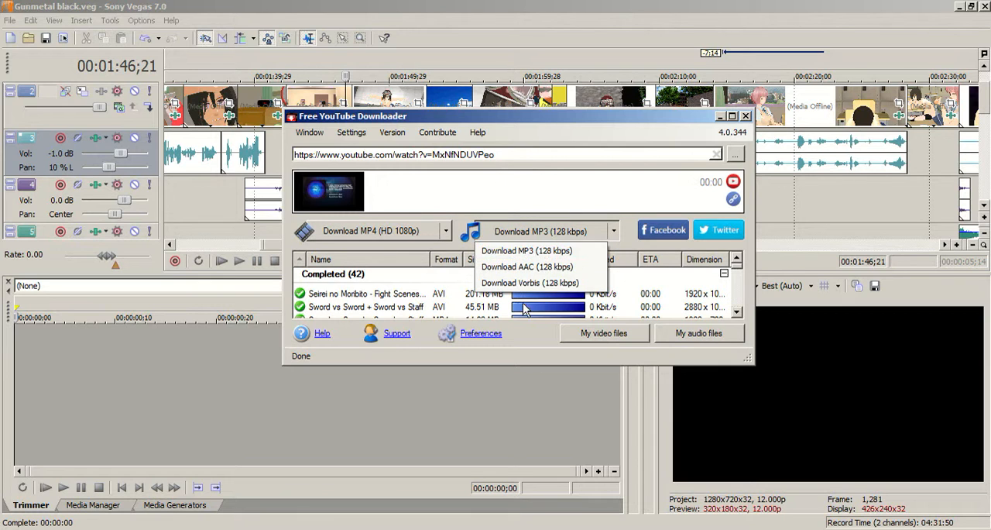
pyautogui.click(478, 124)
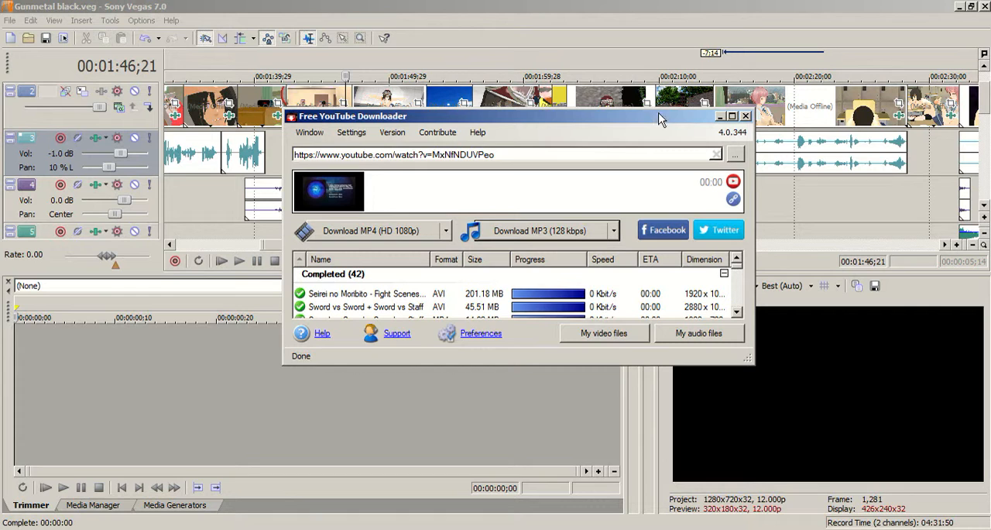
pyautogui.click(721, 117)
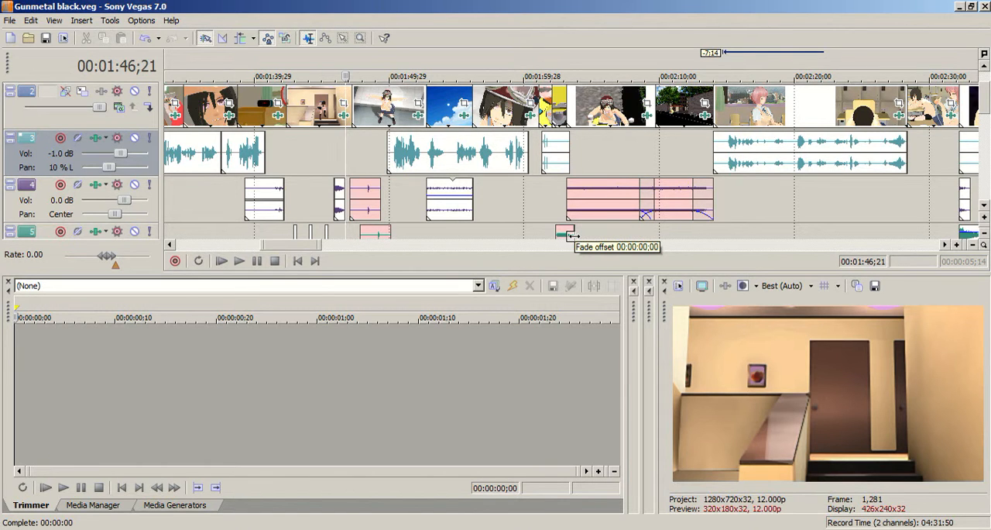
# Preview the classroom frame at 00:02:30;14 and review the sound clips in the earlier part of the timeline.
pyautogui.click(355, 247)
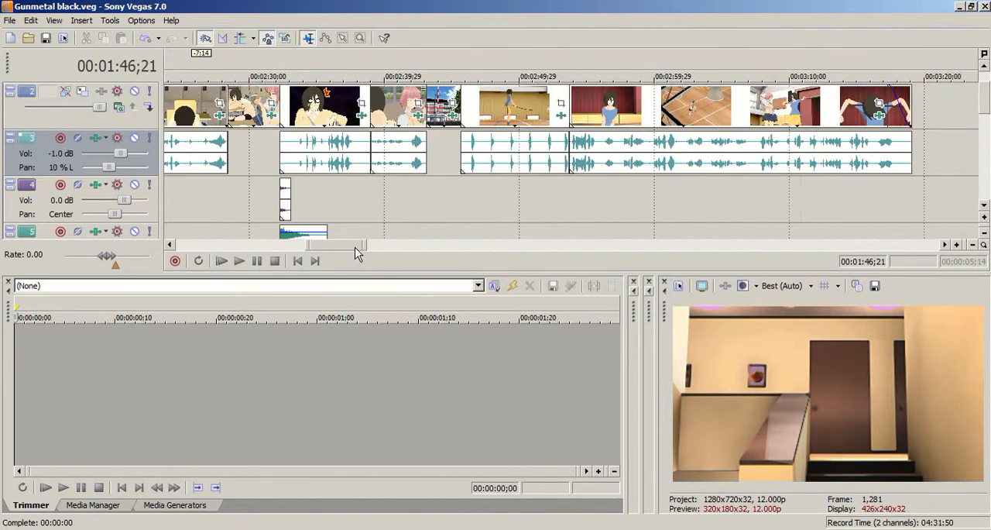
pyautogui.click(256, 197)
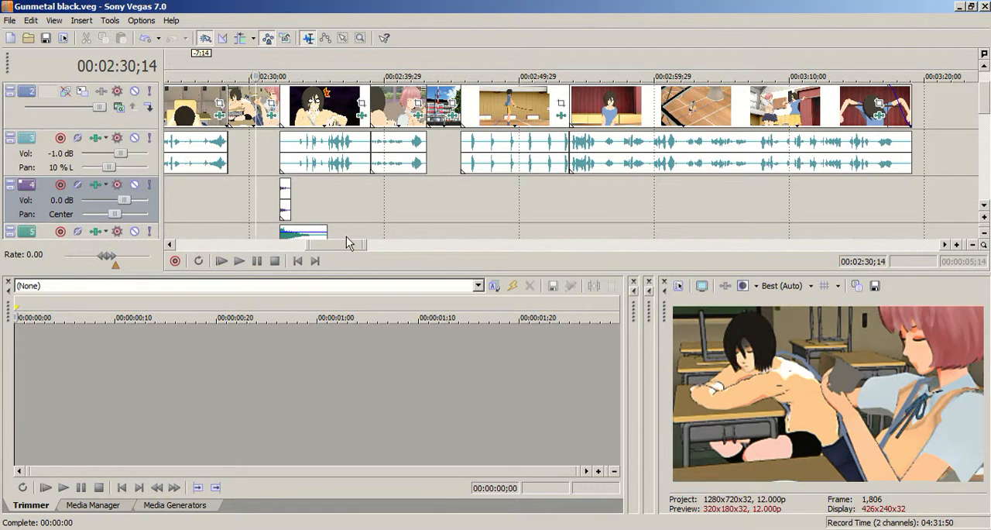
pyautogui.moveTo(345, 244); pyautogui.dragTo(290, 244)
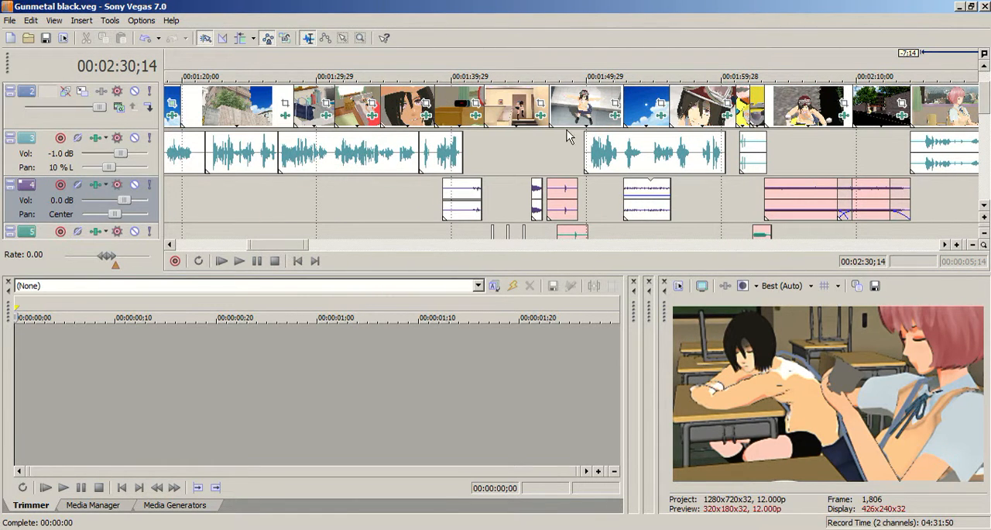
# Bring up the Sound FX folder window and browse to the subfolders at the start of its list.
pyautogui.click(248, 529)
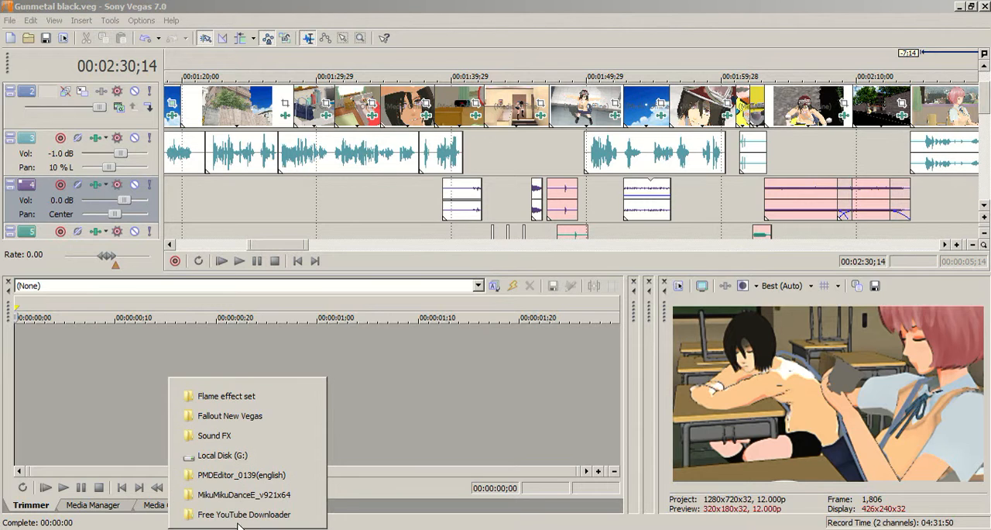
pyautogui.click(261, 434)
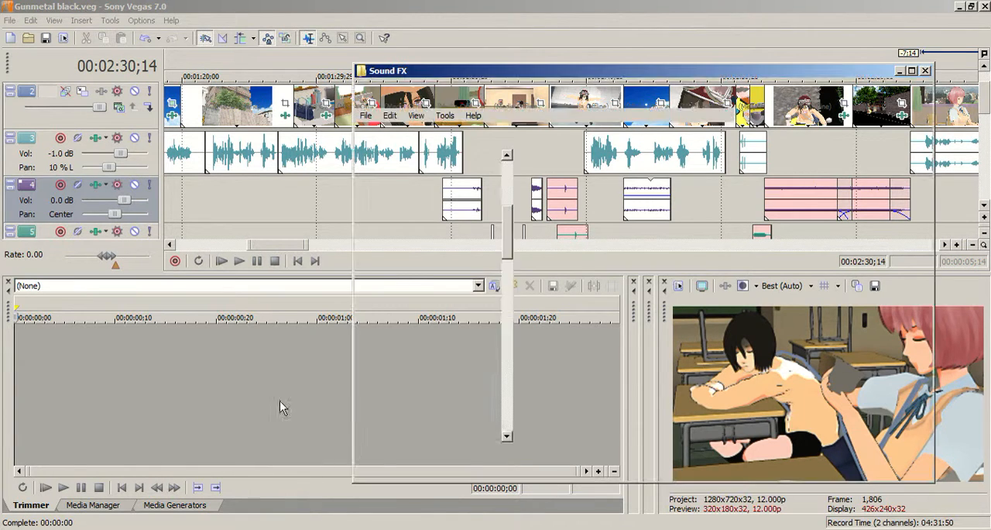
pyautogui.moveTo(928, 283); pyautogui.dragTo(937, 230)
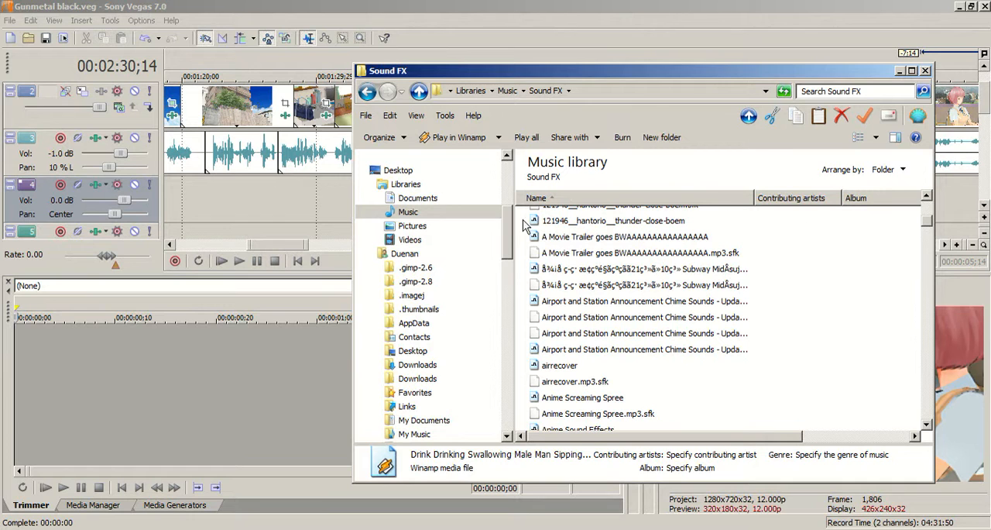
pyautogui.moveTo(511, 236); pyautogui.dragTo(491, 333)
pyautogui.moveTo(931, 228); pyautogui.dragTo(957, 210)
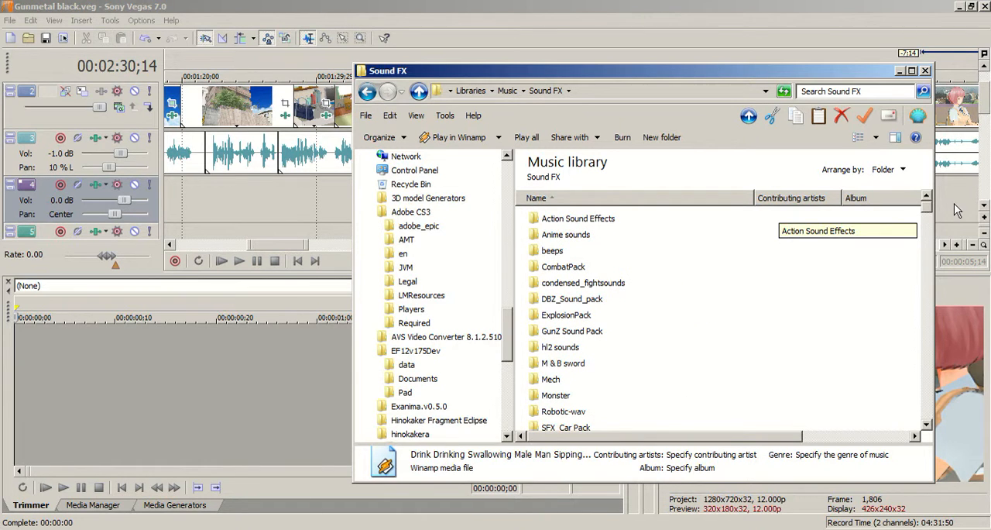
# Open the Action Sound Effects folder and look through its subfolders and sound files.
pyautogui.doubleClick(598, 221)
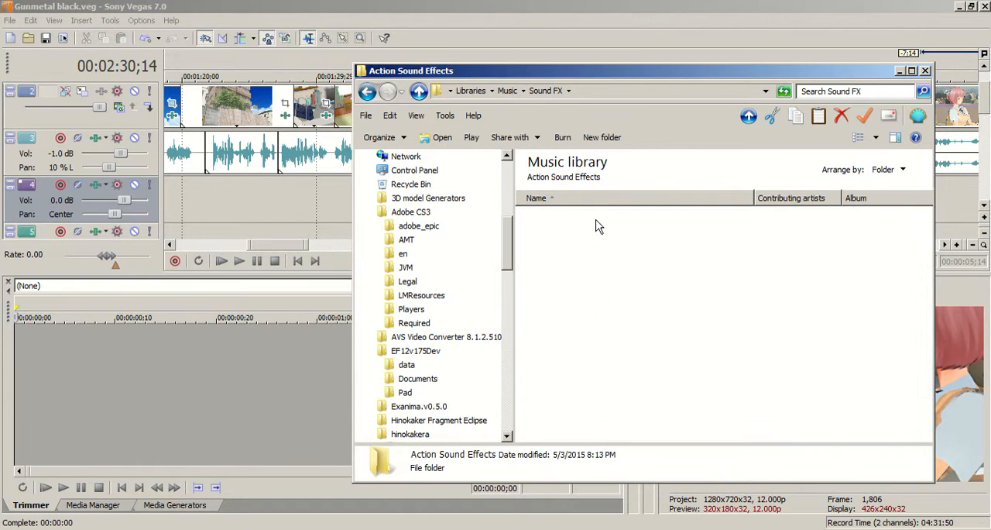
pyautogui.scroll(-3, 637, 309)
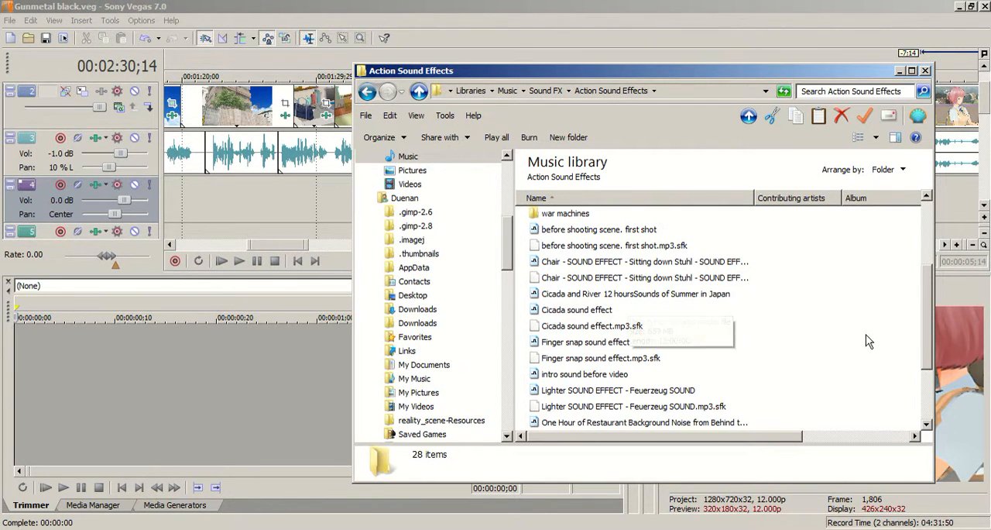
pyautogui.scroll(-2, 929, 329)
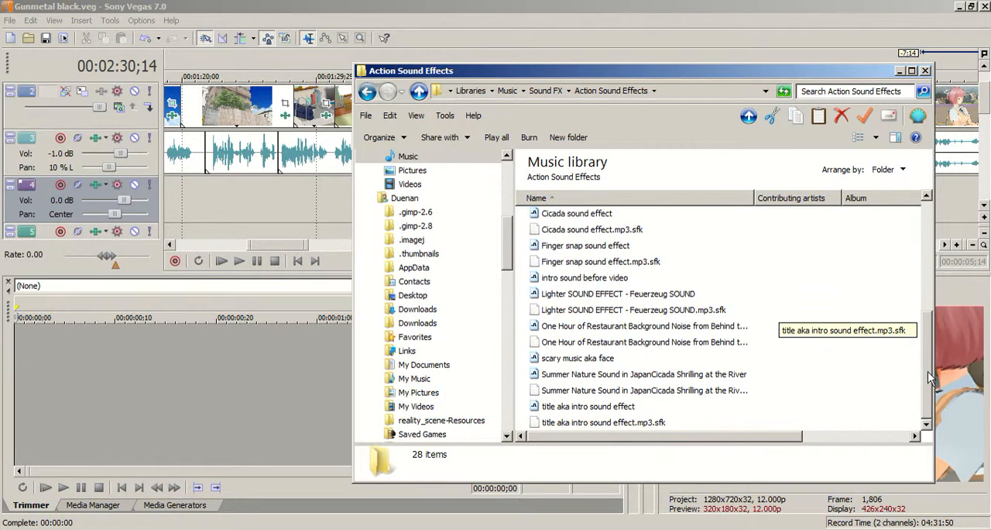
pyautogui.scroll(3, 930, 311)
pyautogui.scroll(3, 930, 311)
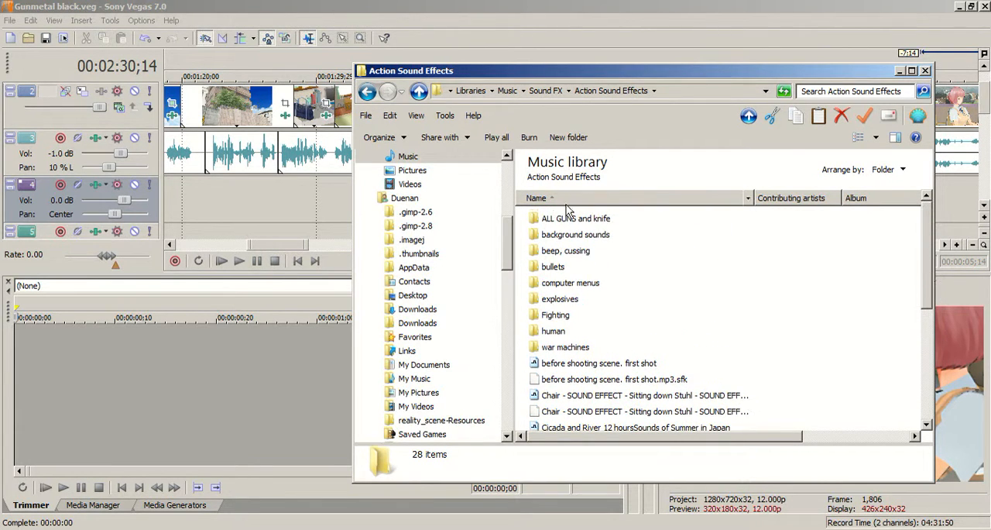
# View the contents of the ALL GUNS and knife folder and return to the Sound FX folder.
pyautogui.click(573, 221)
pyautogui.doubleClick(573, 220)
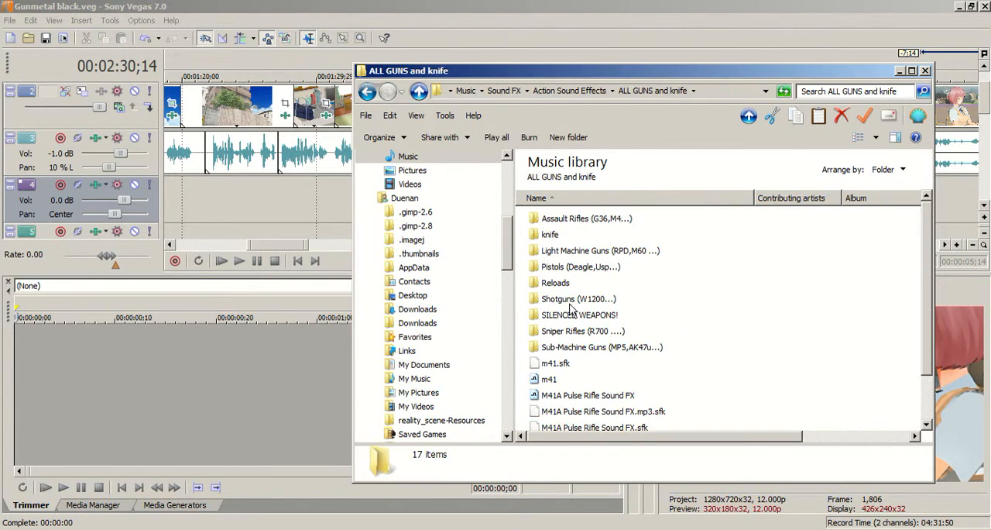
pyautogui.click(368, 92)
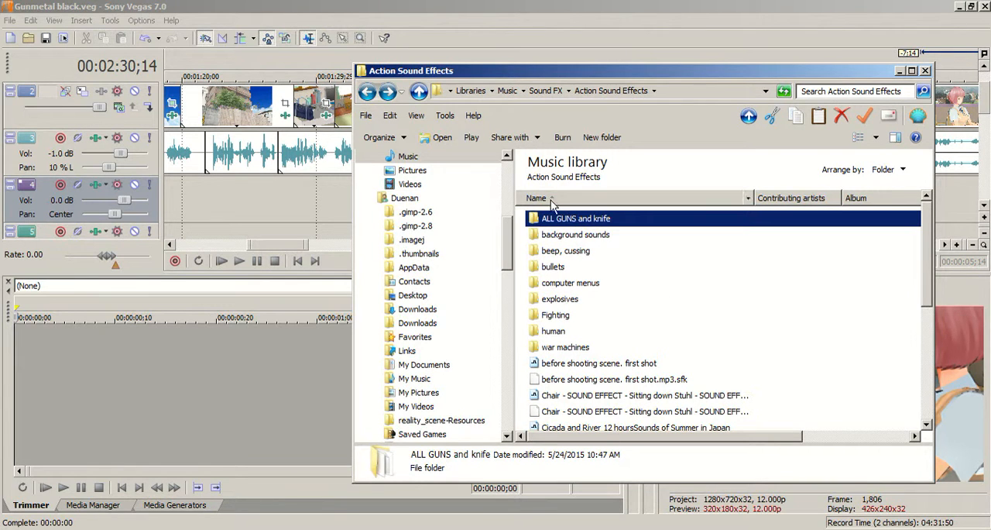
pyautogui.click(367, 92)
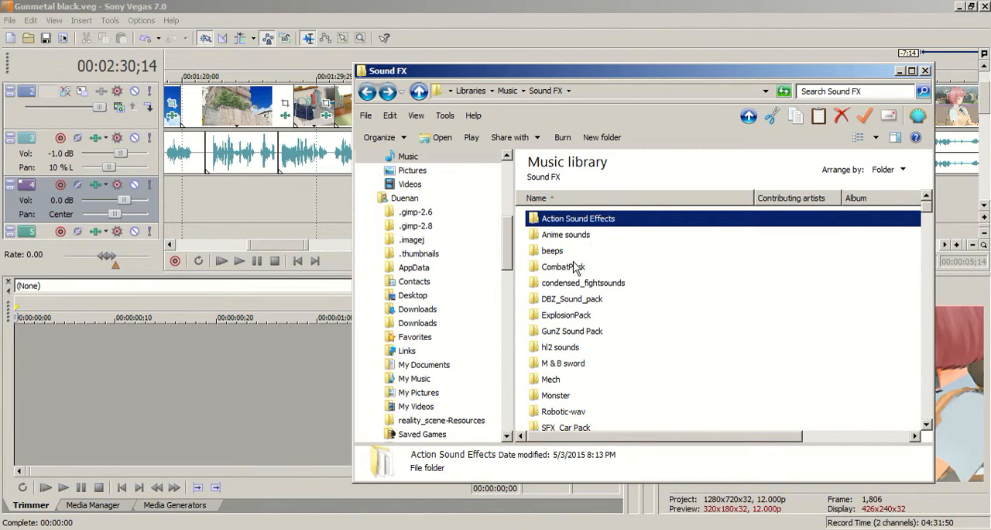
# Look inside the DBZ_Sound_pack folder, return to the Sound FX folder and minimize its window.
pyautogui.doubleClick(591, 300)
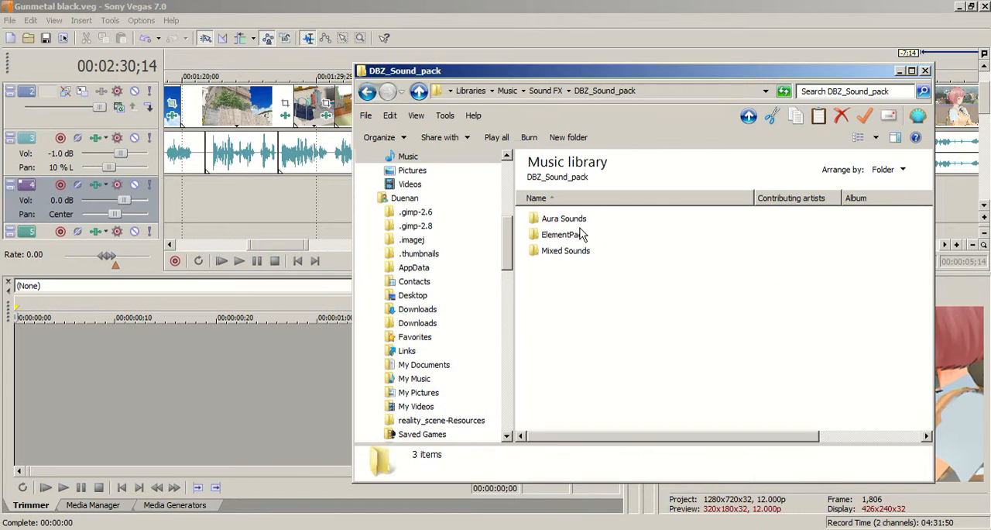
pyautogui.click(367, 93)
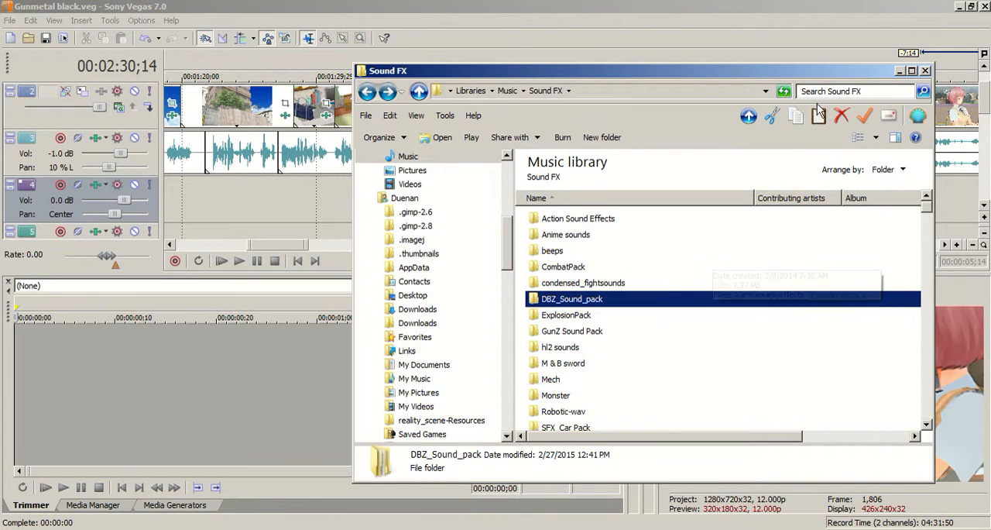
pyautogui.click(899, 72)
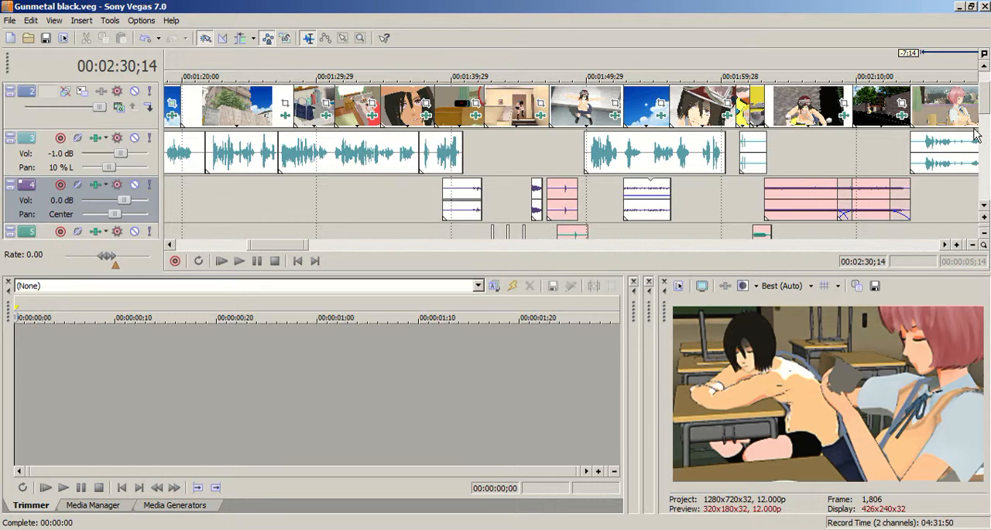
# Look through the sound clips on the lower audio tracks and place the playhead at 00:02:29;17 in the classroom scene.
pyautogui.moveTo(985, 111); pyautogui.dragTo(985, 126)
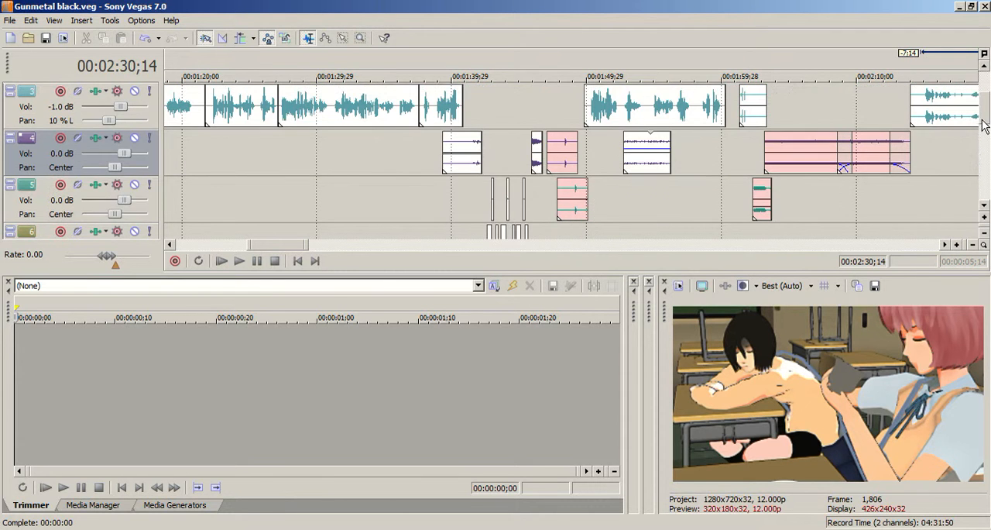
pyautogui.moveTo(300, 245); pyautogui.dragTo(271, 248)
pyautogui.scroll(-1, 402, 179)
pyautogui.scroll(-1, 402, 180)
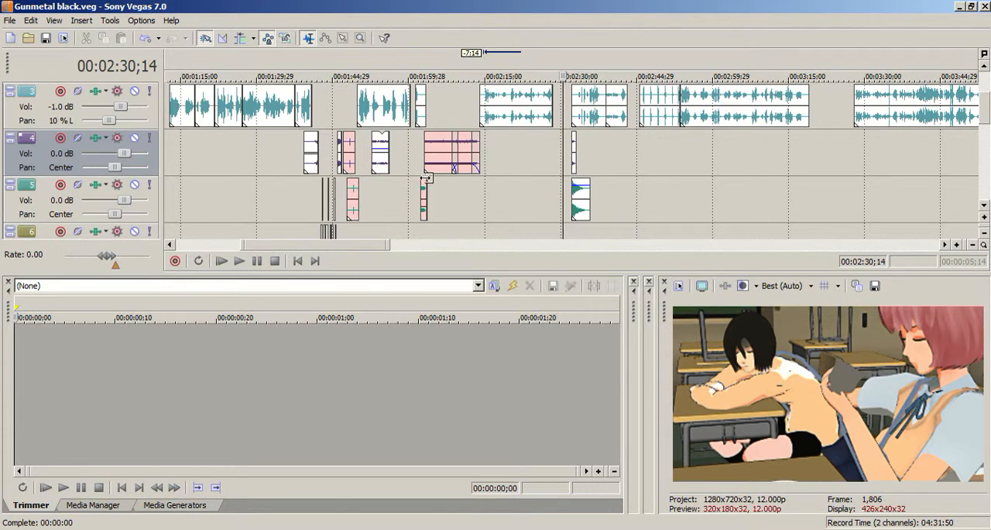
pyautogui.scroll(-2, 330, 241)
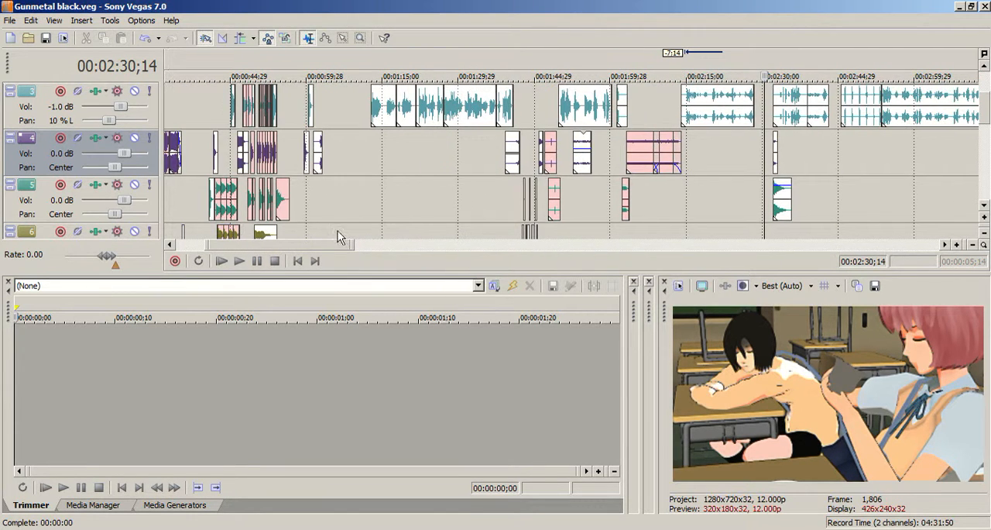
pyautogui.click(488, 153)
pyautogui.scroll(2, 523, 150)
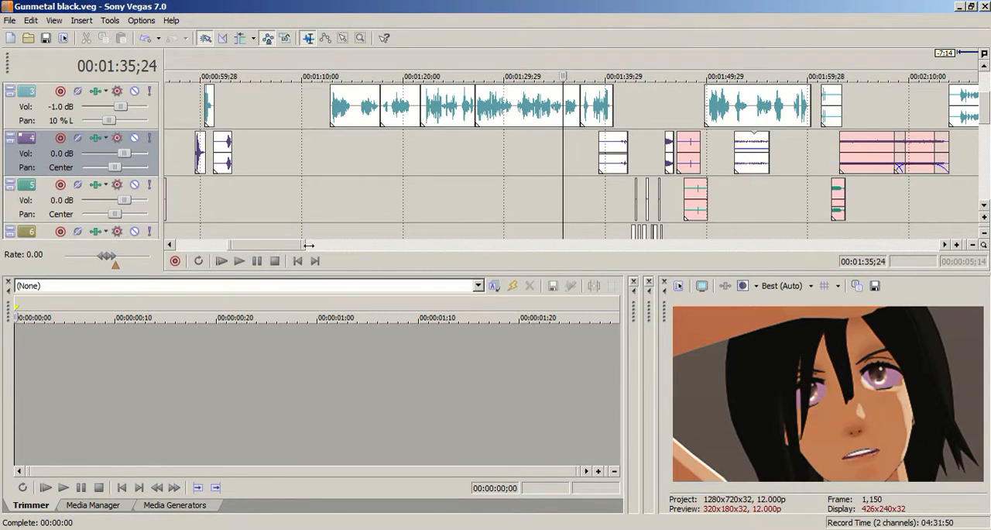
pyautogui.moveTo(288, 245); pyautogui.dragTo(344, 247)
pyautogui.click(491, 151)
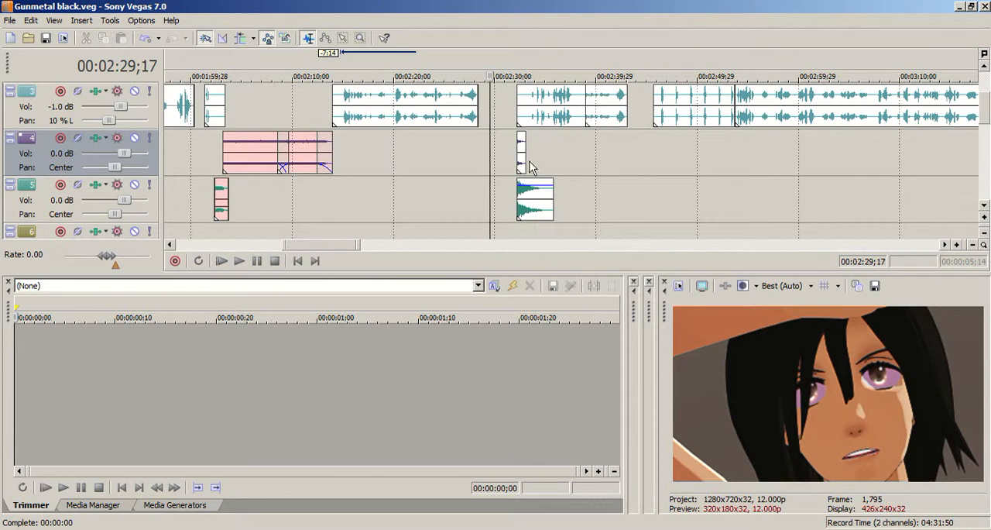
pyautogui.scroll(2, 620, 127)
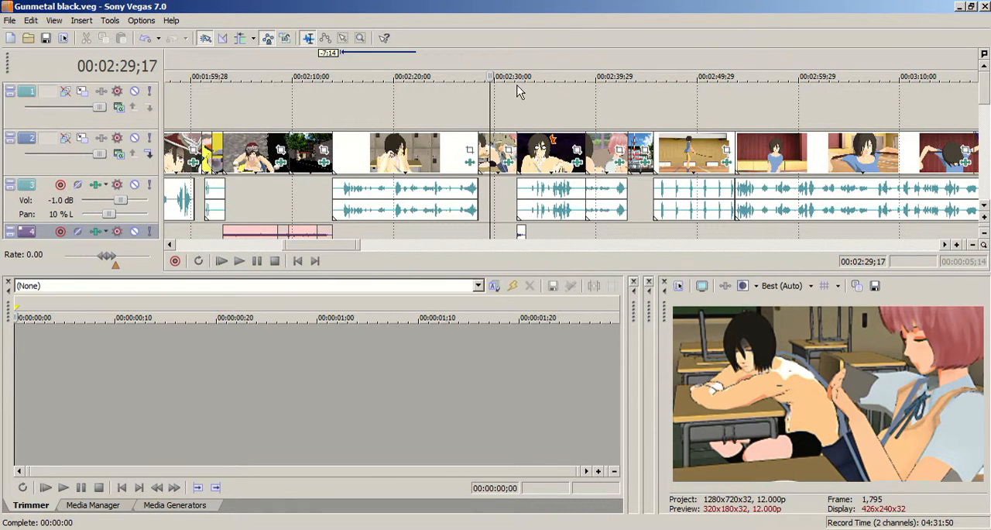
# Bring back the Sound FX folder window and select the Drink Drinking Swallowing Male Man Sipping Coffee Tea file.
pyautogui.rightClick(243, 525)
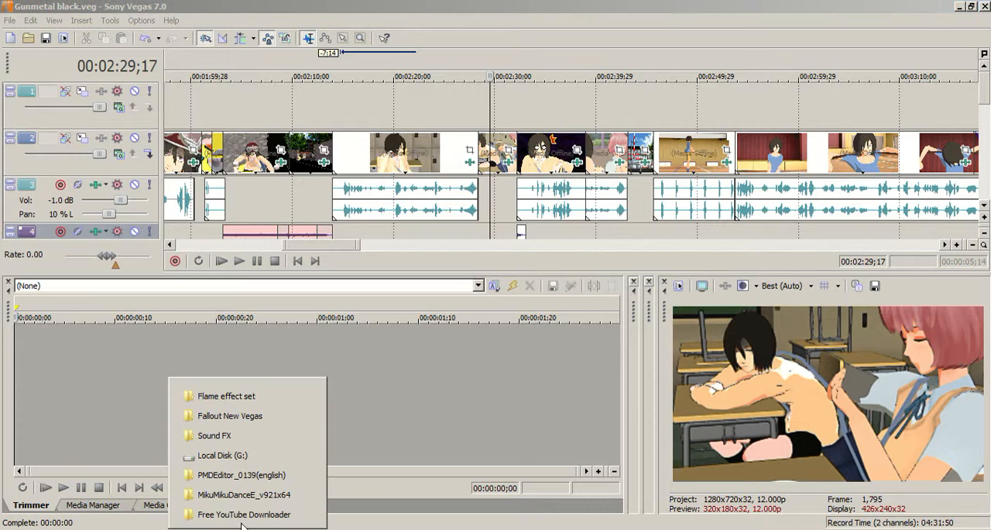
pyautogui.click(304, 436)
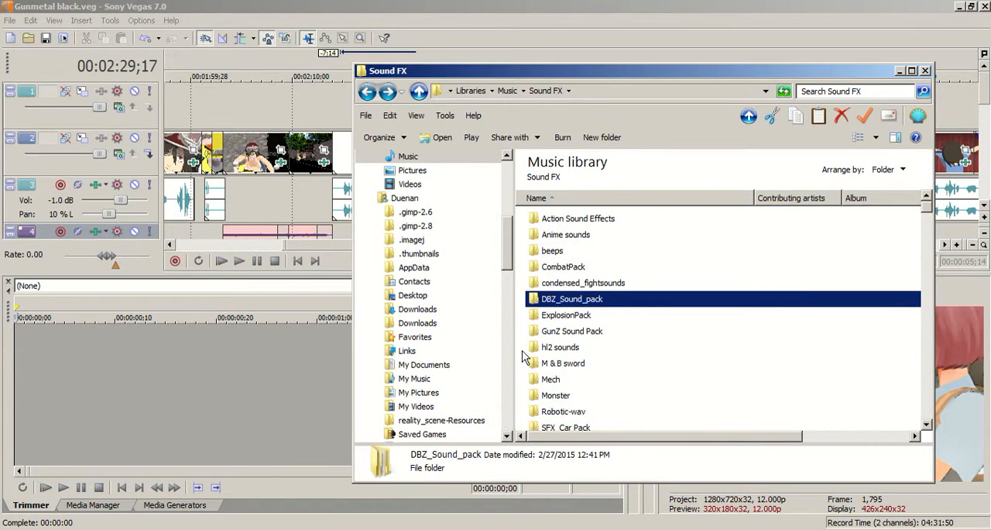
pyautogui.press('Down')
pyautogui.scroll(-15, 524, 357)
pyautogui.scroll(-18, 605, 387)
pyautogui.scroll(-15, 620, 406)
pyautogui.scroll(-5, 619, 404)
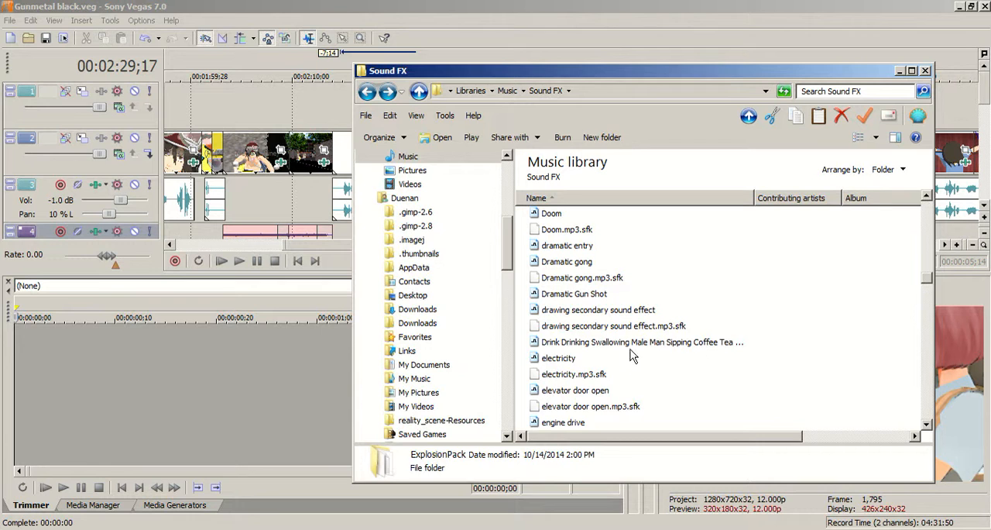
pyautogui.click(630, 345)
# Move the folder window aside and add the drinking sound to track 4, starting at the gymnasium clip after the classroom scene.
pyautogui.moveTo(713, 70); pyautogui.dragTo(316, 114)
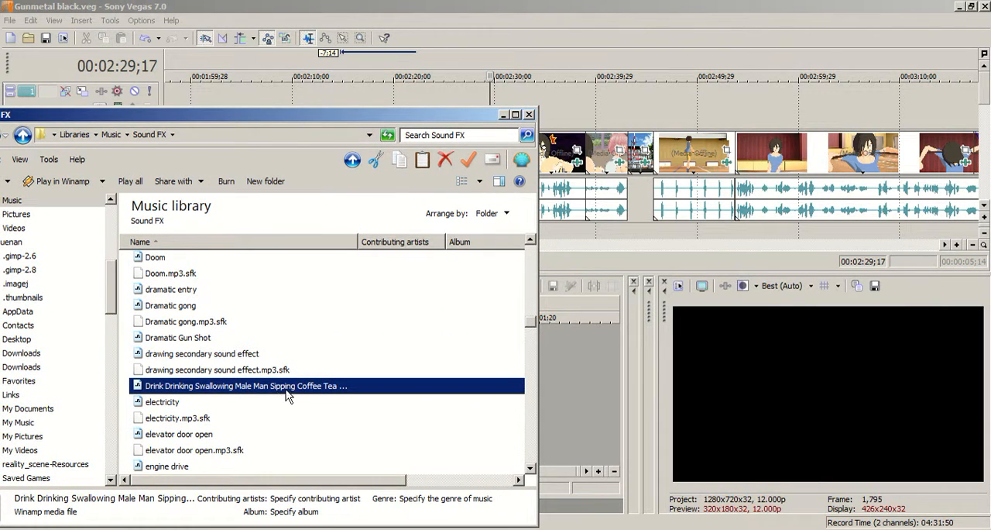
pyautogui.moveTo(662, 252); pyautogui.dragTo(657, 233)
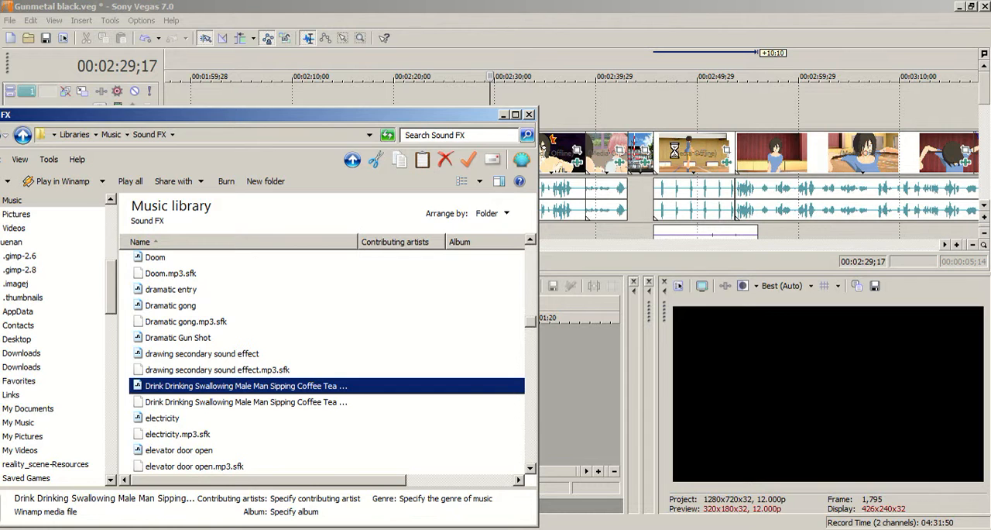
pyautogui.click(674, 149)
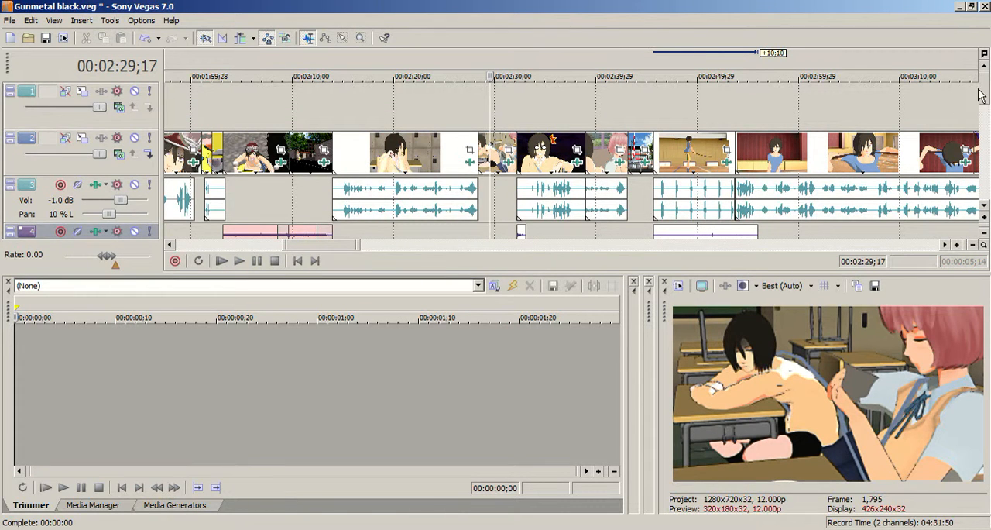
# Move the drinking sound on track 4 back to the classroom scene and align its sip peak with the playhead at 00:02:29;17.
pyautogui.moveTo(985, 96); pyautogui.dragTo(988, 106)
pyautogui.moveTo(714, 207); pyautogui.dragTo(494, 206)
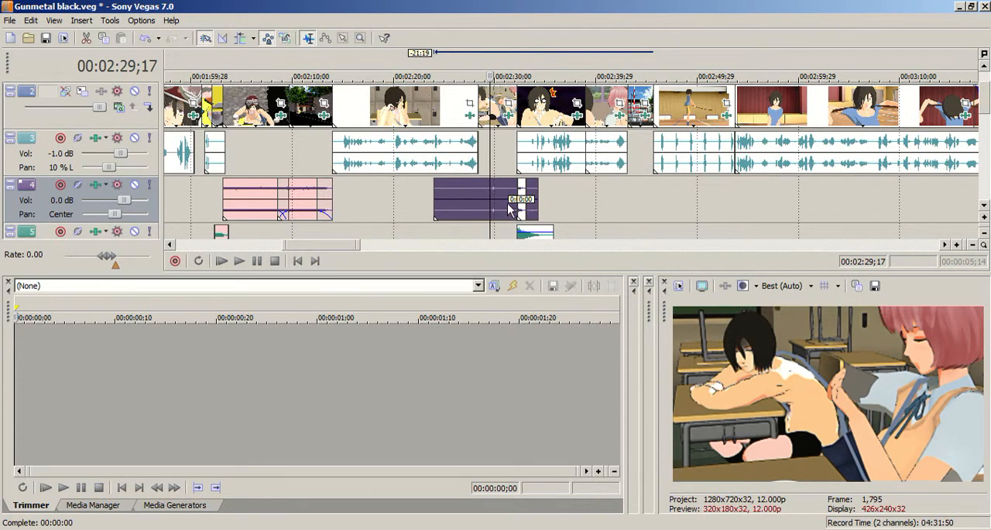
pyautogui.scroll(2, 508, 203)
pyautogui.scroll(2, 584, 199)
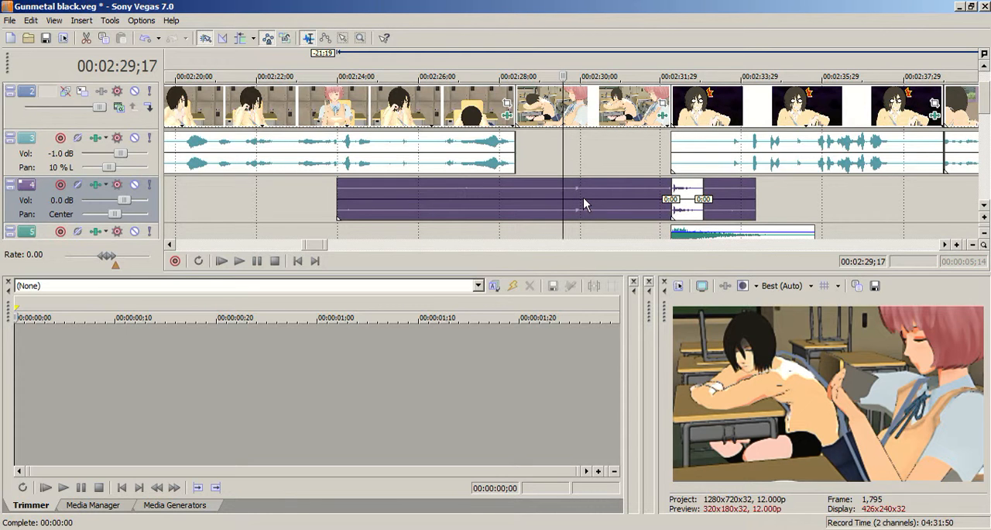
pyautogui.scroll(2, 583, 197)
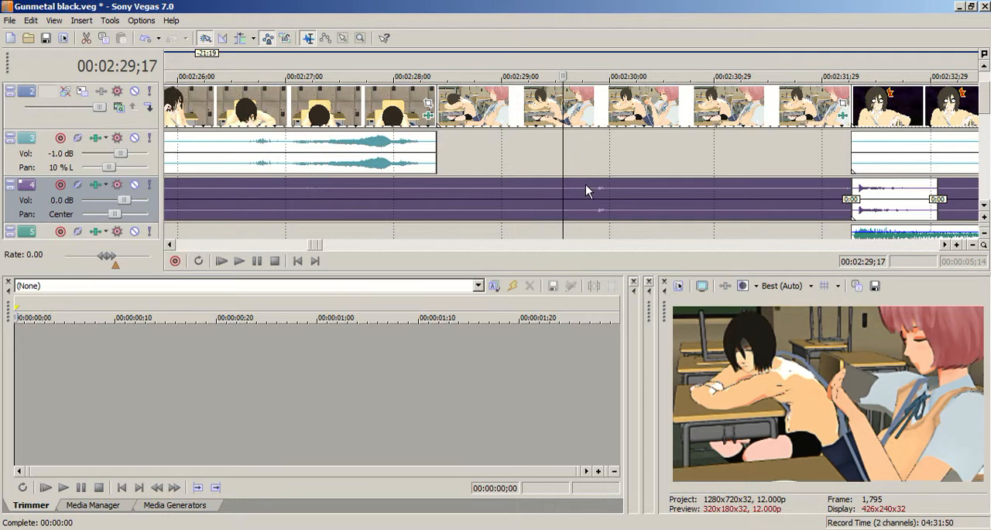
pyautogui.click(546, 168)
pyautogui.click(560, 190)
pyautogui.scroll(-2, 560, 192)
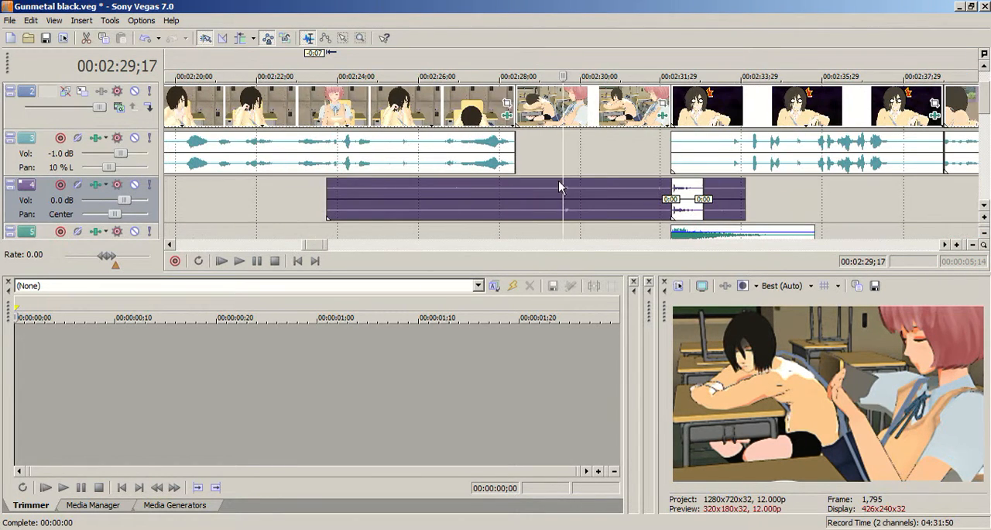
# Play the timeline from near the start of the drinking sound through the classroom scene, and stop playback.
pyautogui.click(346, 194)
pyautogui.click(334, 194)
pyautogui.click(238, 265)
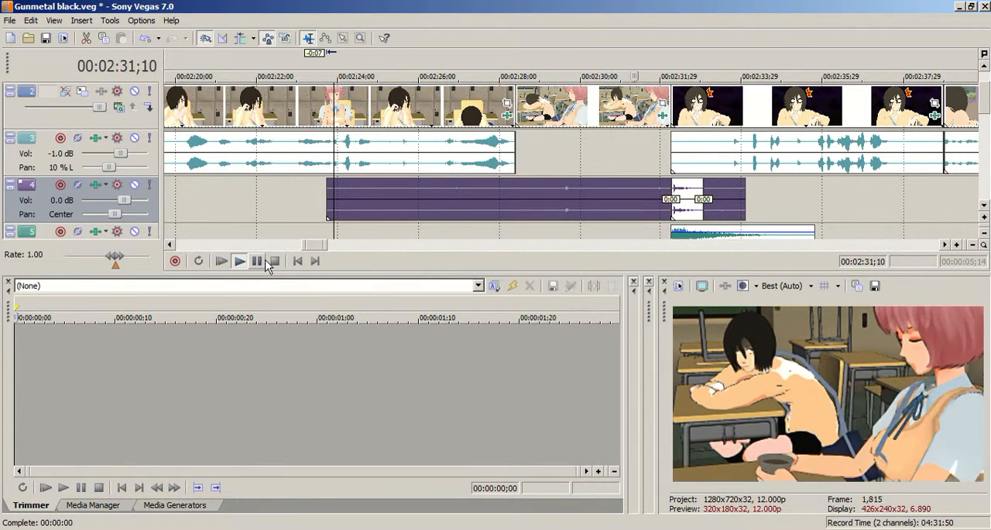
pyautogui.press('space')
# Replay the classroom shot from 00:02:29;14 and from the sip peak to check the drinking sound's timing.
pyautogui.click(562, 191)
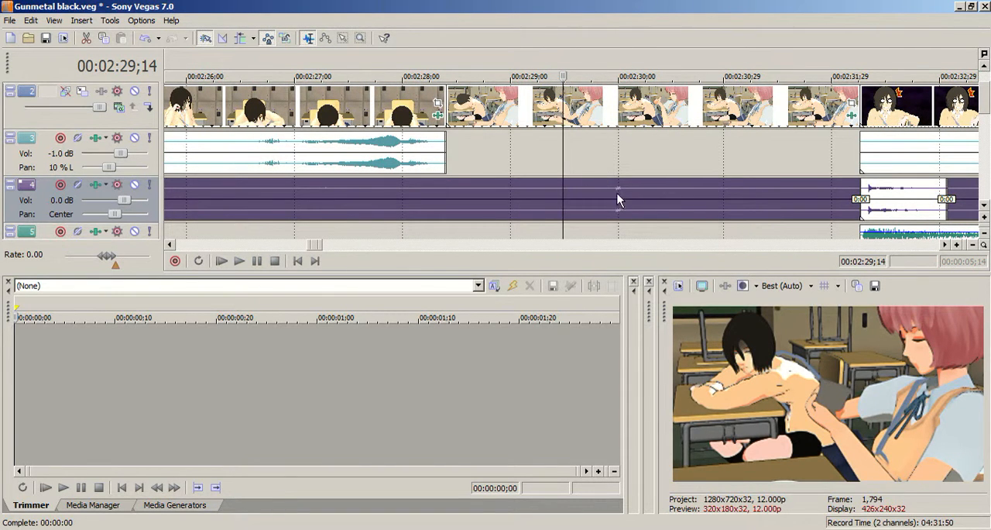
pyautogui.press('space')
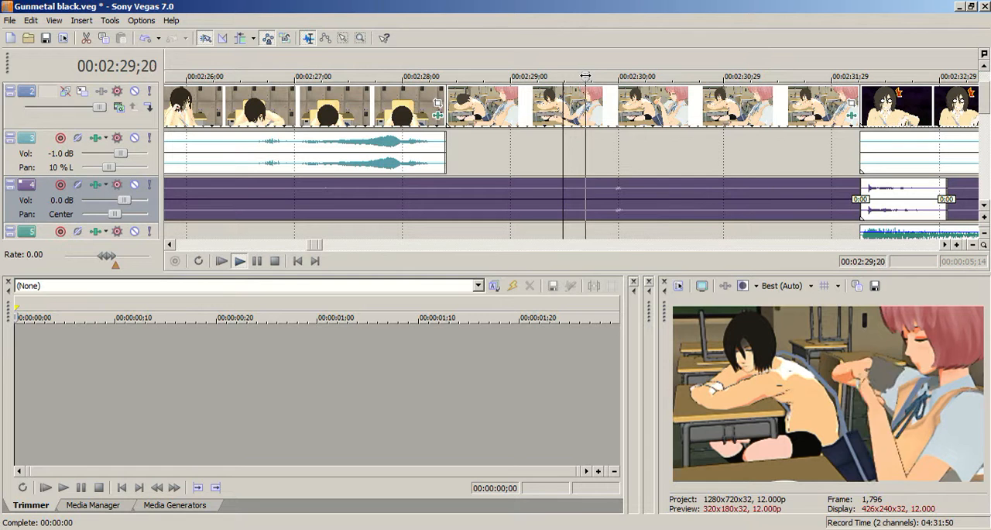
pyautogui.press('Return')
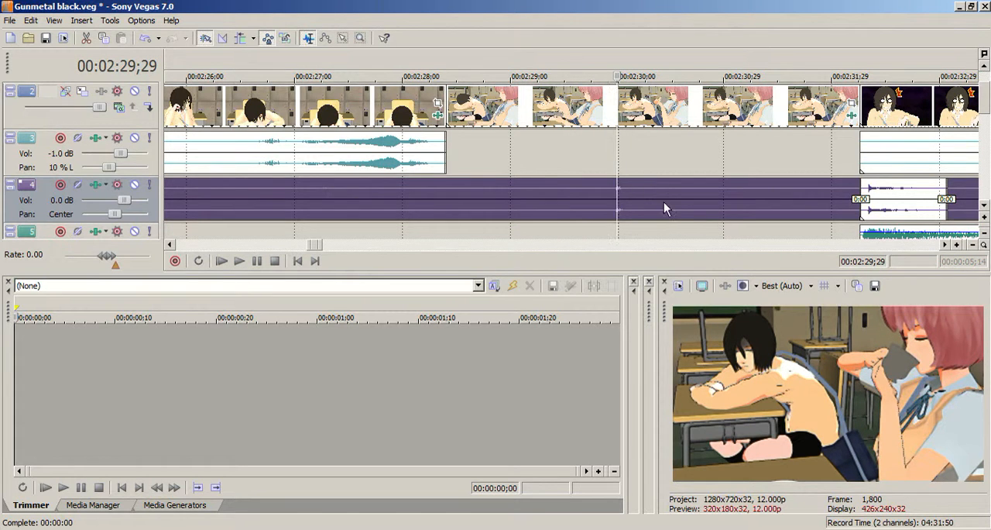
pyautogui.scroll(1, 664, 202)
pyautogui.press('space')
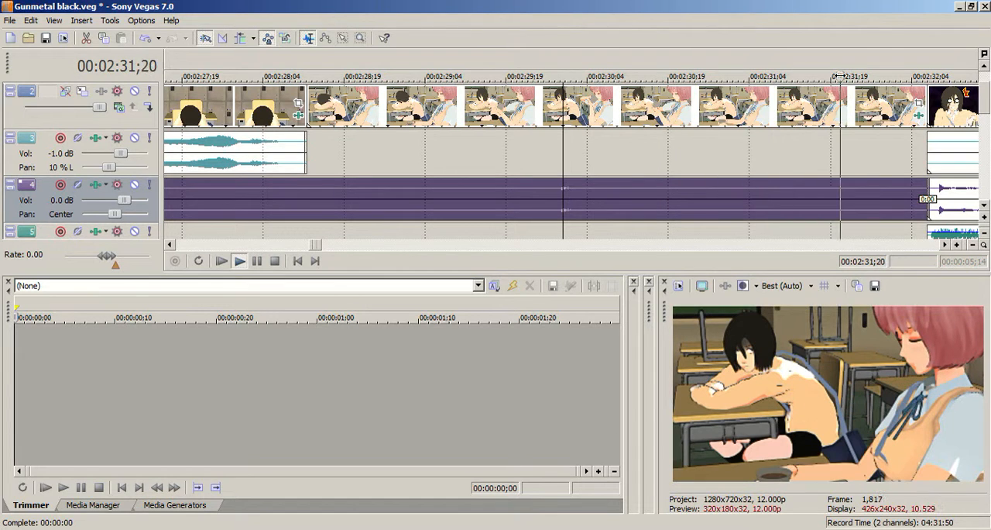
pyautogui.press('Return')
# Split the drinking sound on track 4 at 00:02:32;04 and delete the part after the cut.
pyautogui.click(911, 198)
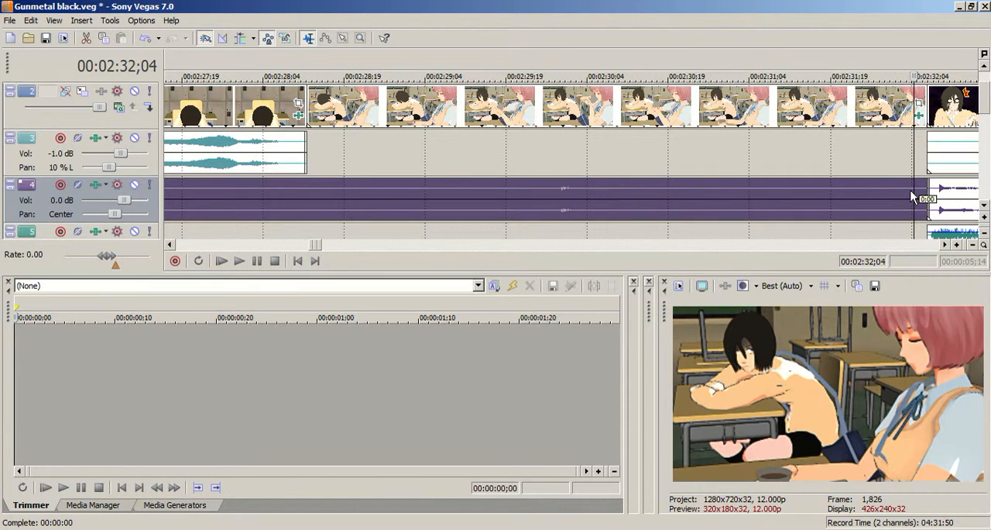
pyautogui.press('s')
pyautogui.press('Delete')
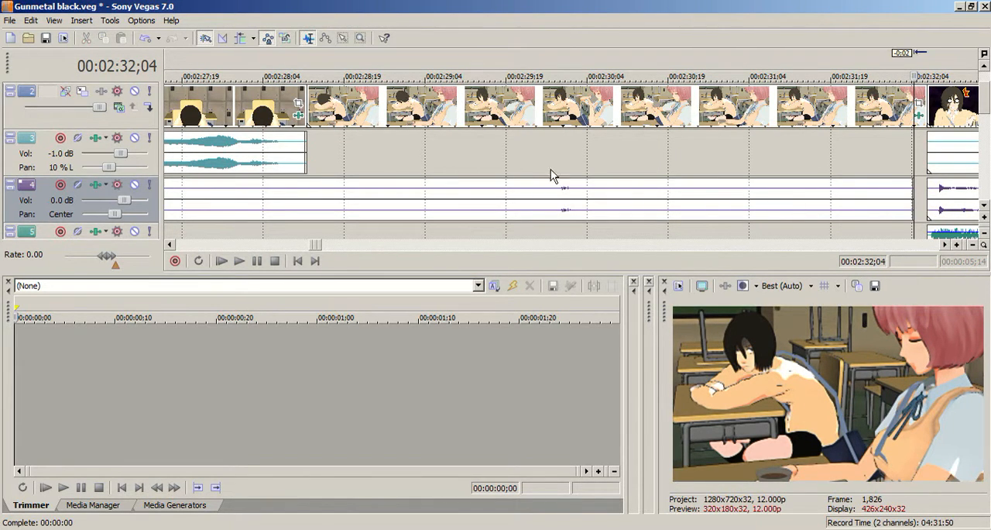
# Preview the dark warehouse scene from 00:03:31;14 to 00:03:38;24 on the timeline.
pyautogui.scroll(-3, 346, 194)
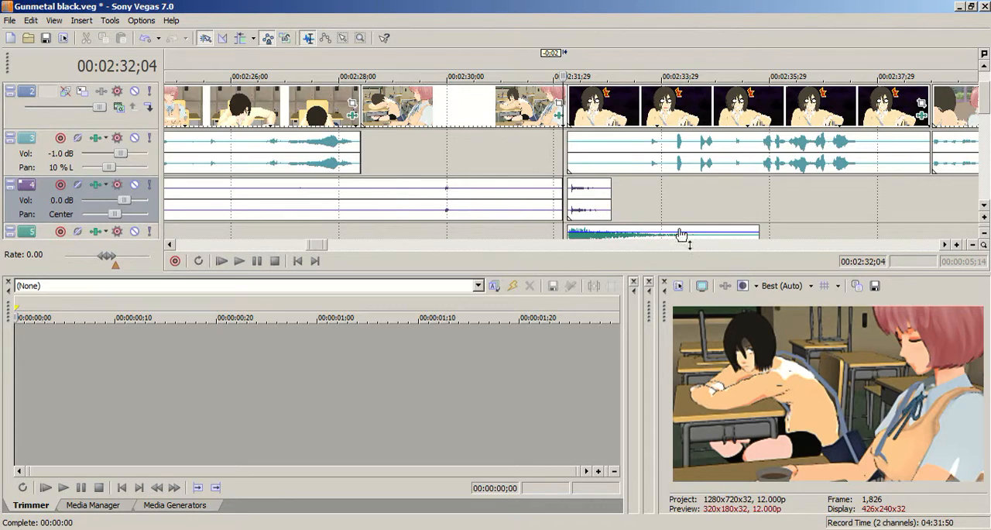
pyautogui.scroll(-10, 845, 225)
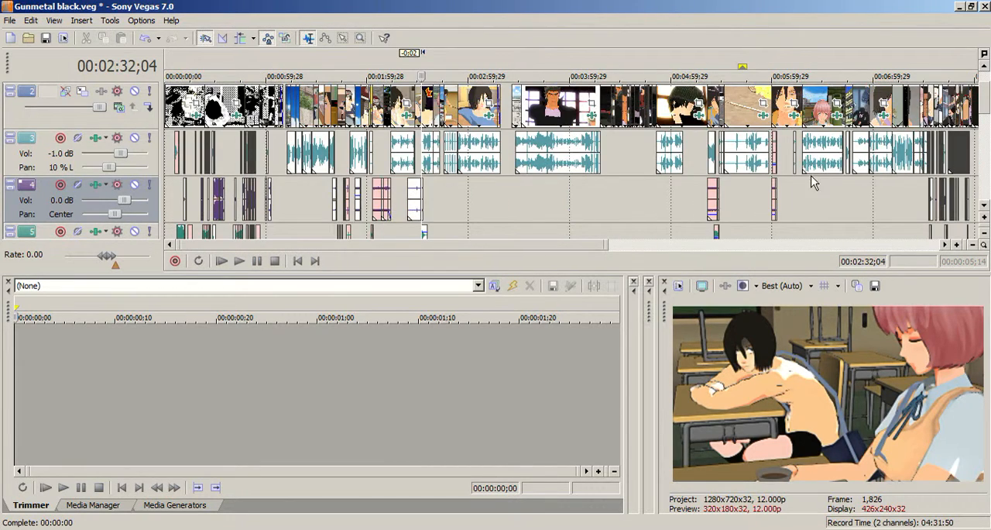
pyautogui.scroll(3, 852, 178)
pyautogui.click(767, 152)
pyautogui.scroll(5, 775, 151)
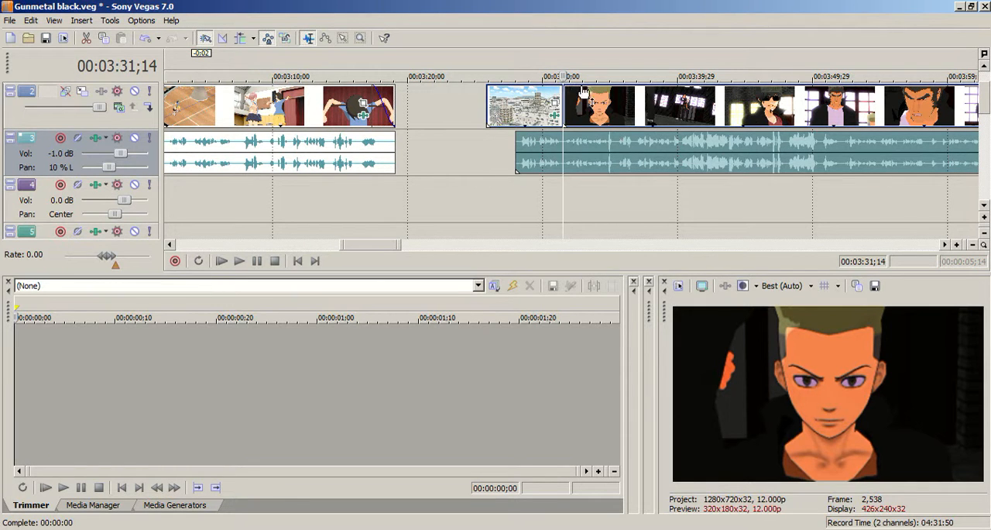
pyautogui.press('space')
pyautogui.moveTo(567, 76); pyautogui.dragTo(662, 76)
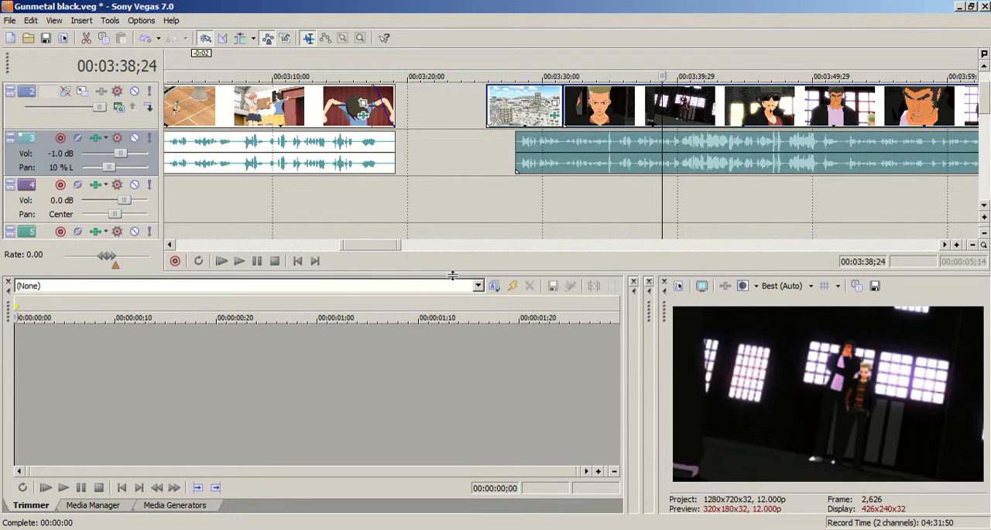
# Preview the frame at 00:02:32;06 and compare the sound clips around it with those at the project's beginning.
pyautogui.moveTo(364, 243); pyautogui.dragTo(342, 252)
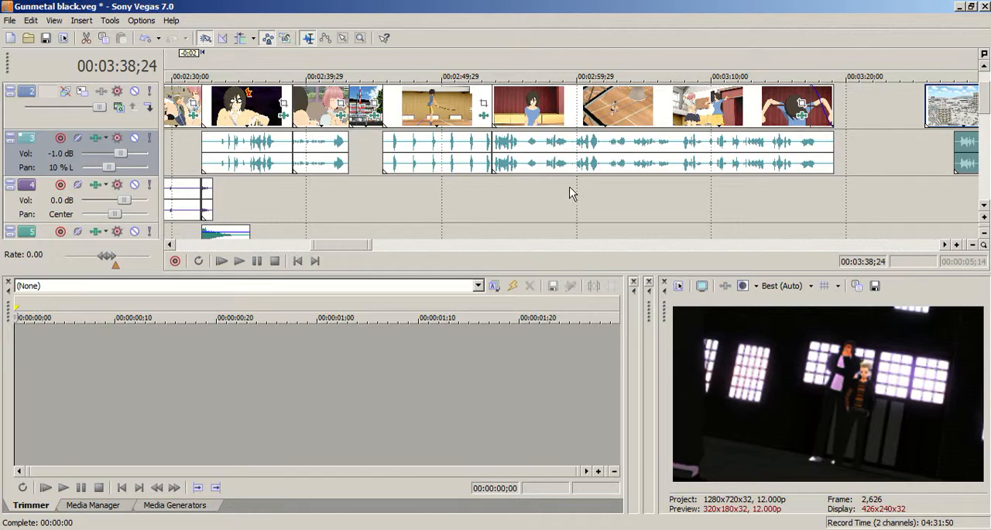
pyautogui.scroll(-5, 571, 193)
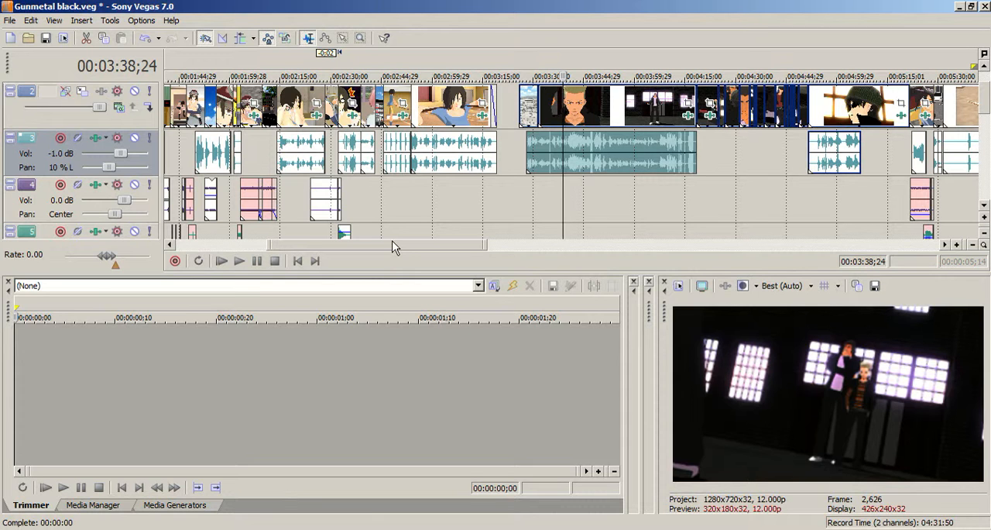
pyautogui.moveTo(414, 252); pyautogui.dragTo(374, 245)
pyautogui.click(491, 138)
pyautogui.scroll(5, 499, 143)
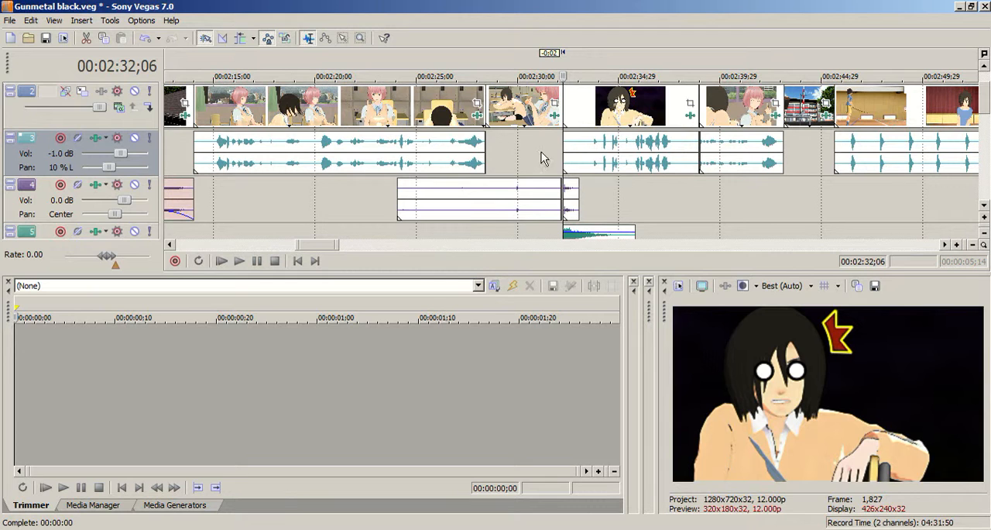
pyautogui.moveTo(321, 241); pyautogui.dragTo(172, 229)
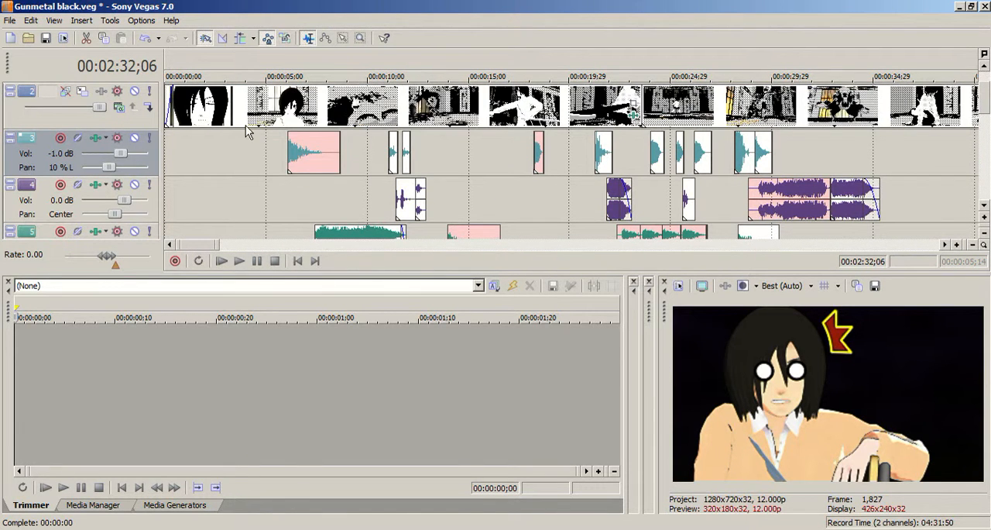
pyautogui.scroll(-1, 748, 186)
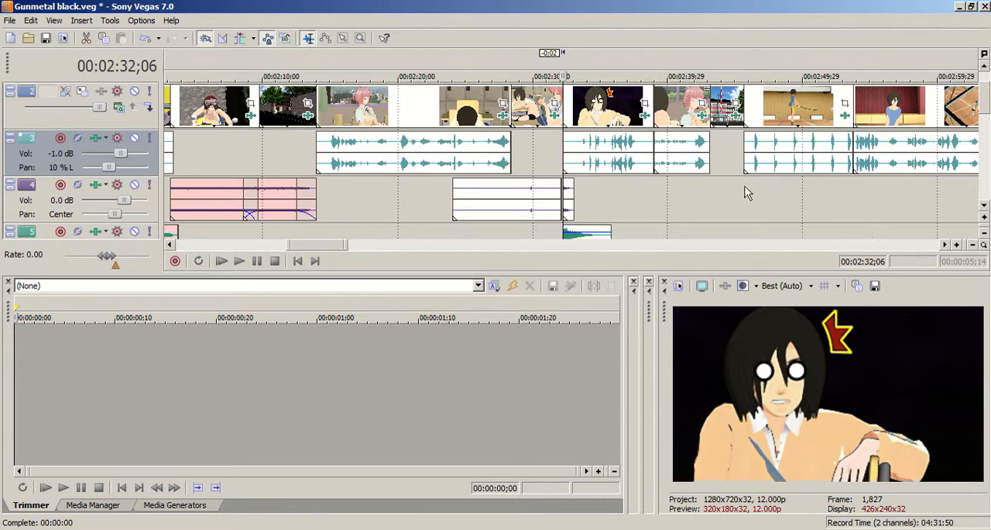
# Compare the dense sound clips at the project's beginning with those around 00:05:40;12, previewing frames at 00:00:09;09 and 00:05:40;12.
pyautogui.scroll(2, 289, 132)
pyautogui.moveTo(301, 248); pyautogui.dragTo(132, 232)
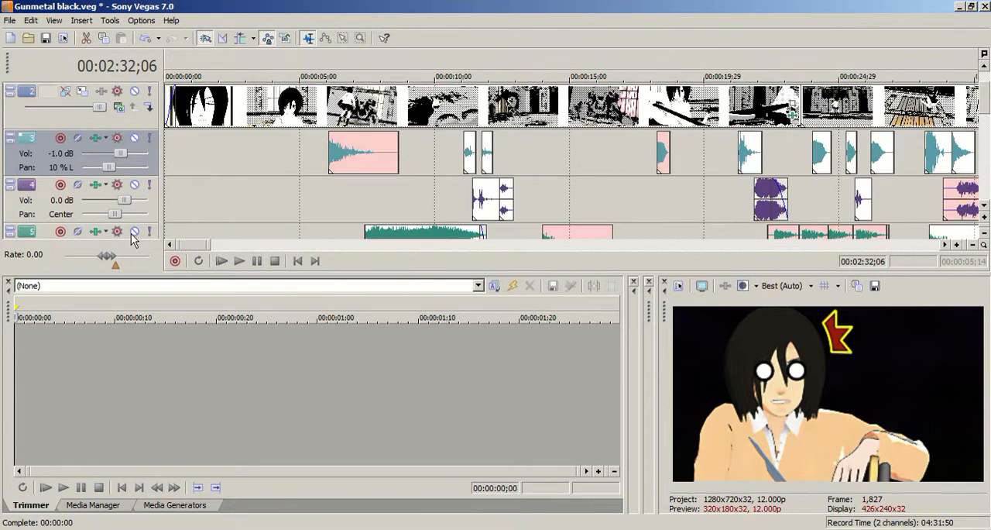
pyautogui.click(416, 176)
pyautogui.scroll(-1, 507, 184)
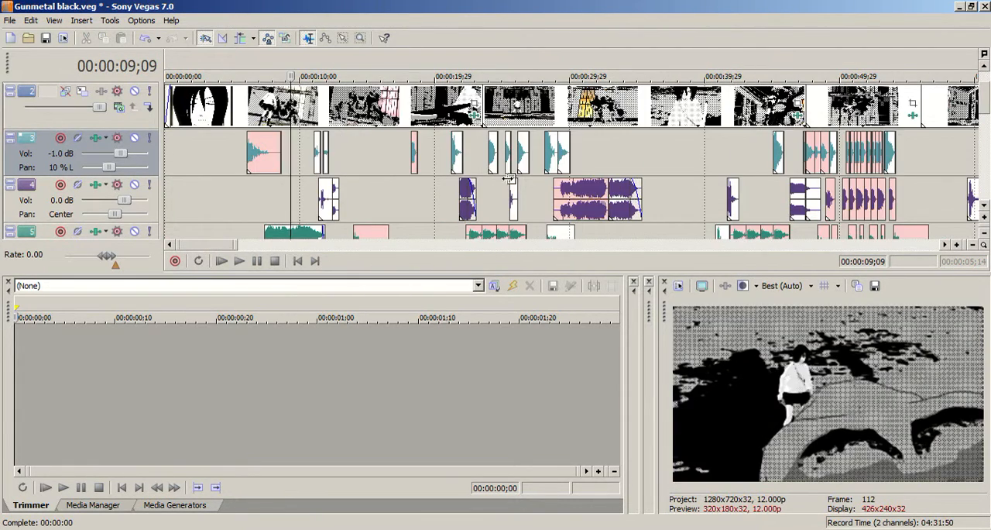
pyautogui.scroll(-1, 508, 178)
pyautogui.moveTo(272, 248); pyautogui.dragTo(526, 282)
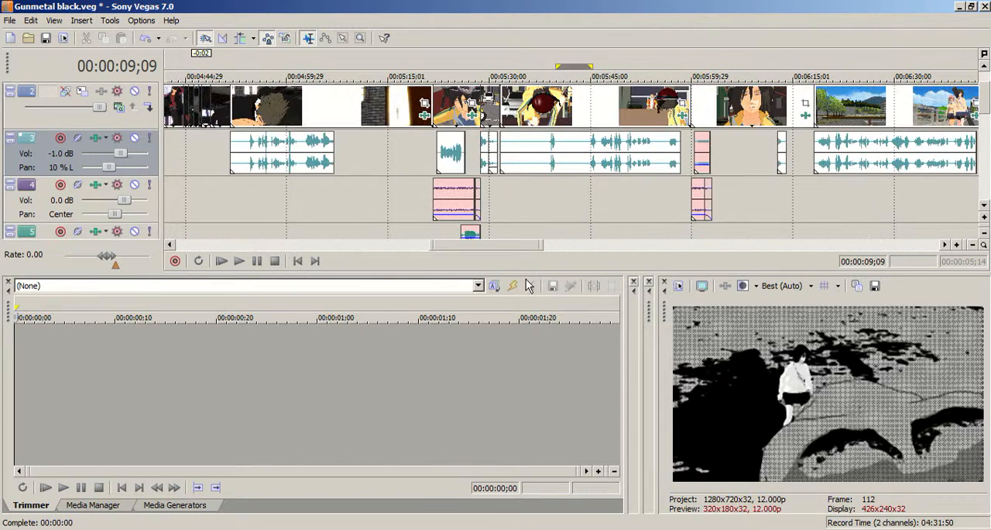
pyautogui.click(562, 187)
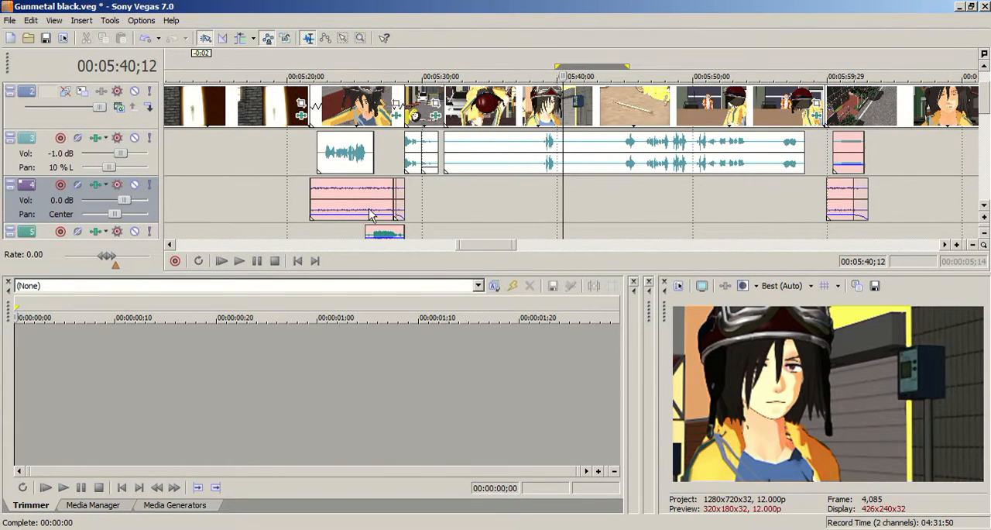
# Play the classroom scene from 00:02:29;24 to 00:02:38;16.
pyautogui.moveTo(458, 244); pyautogui.dragTo(370, 245)
pyautogui.click(438, 155)
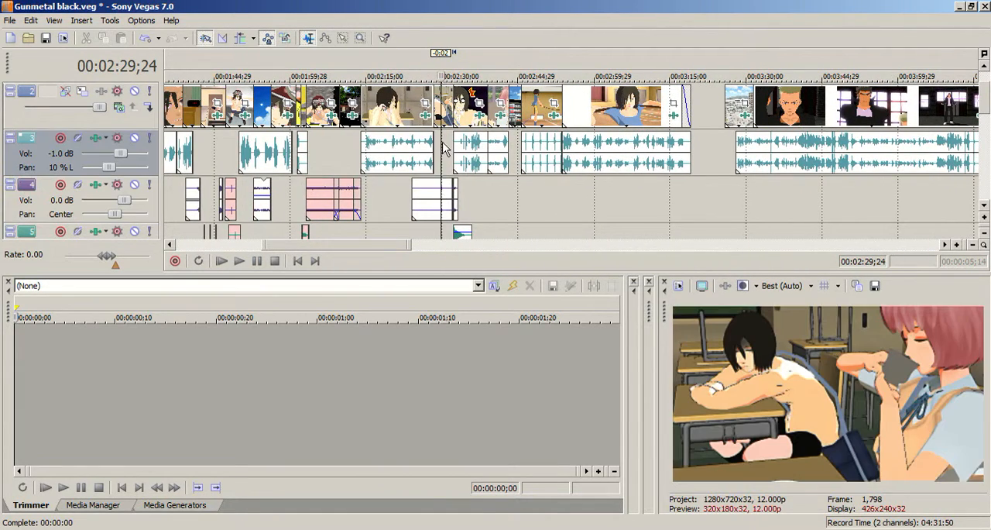
pyautogui.scroll(4, 486, 158)
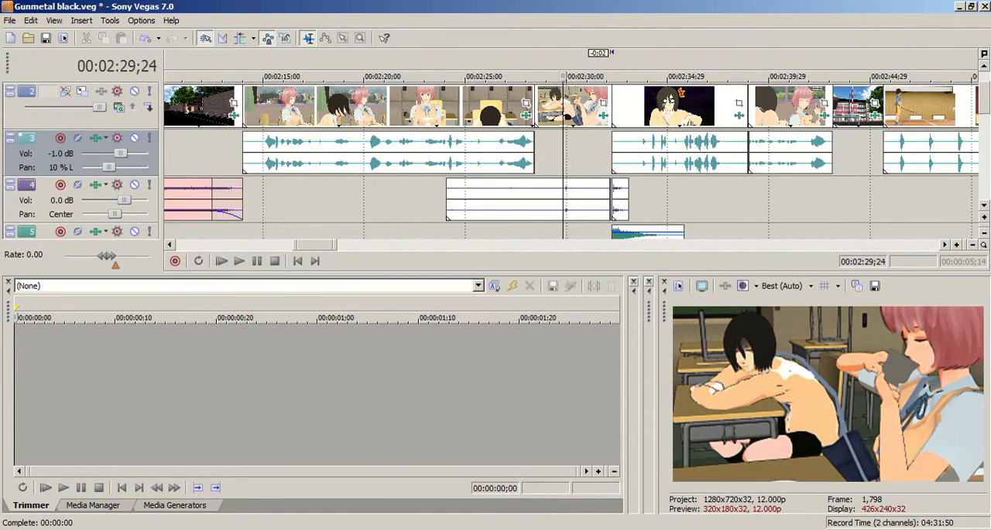
pyautogui.press('space')
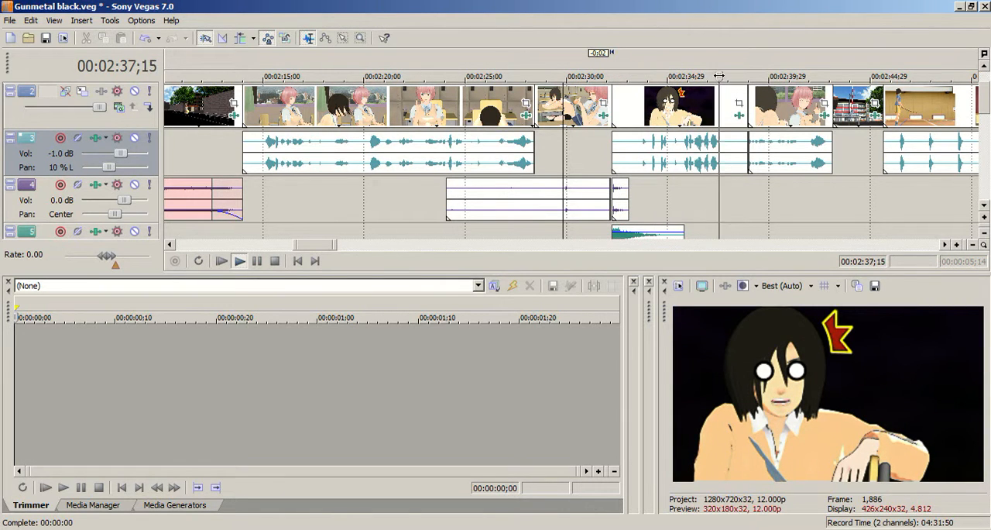
pyautogui.press('Return')
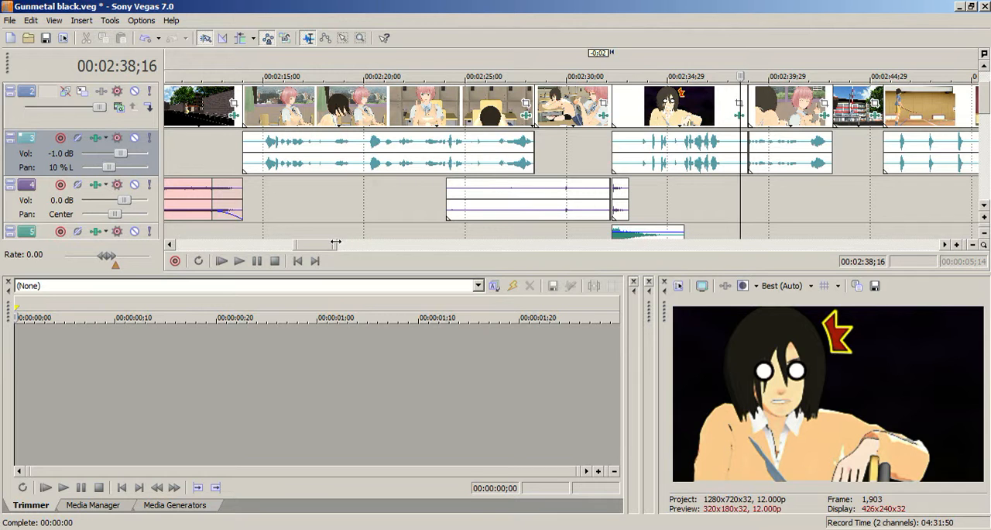
# Examine the video and sound tracks around 00:02:38;16 and preview the gym scene up to 00:02:52;08.
pyautogui.moveTo(985, 85)
pyautogui.mouseDown()
pyautogui.moveTo(985, 144)
pyautogui.moveTo(980, 76)
pyautogui.mouseUp()
pyautogui.scroll(-3, 744, 163)
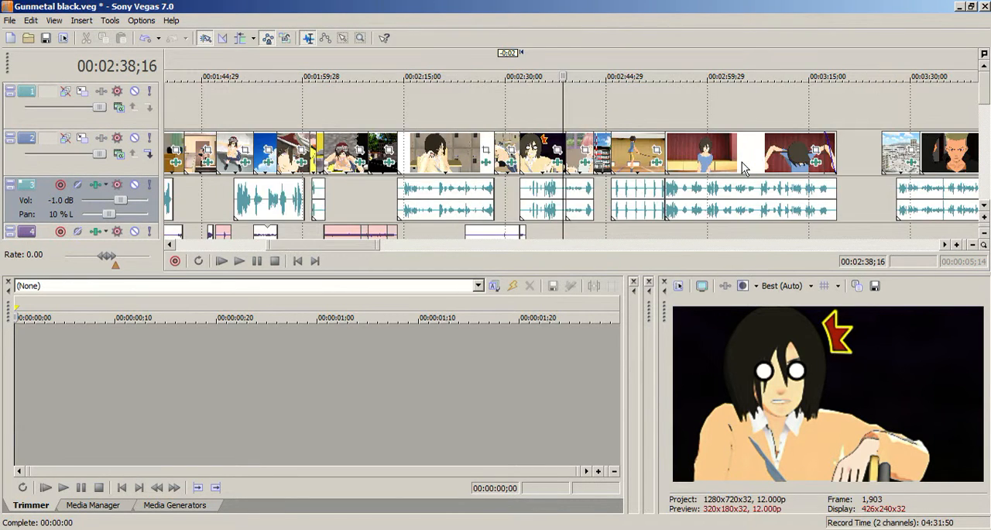
pyautogui.scroll(-1, 986, 112)
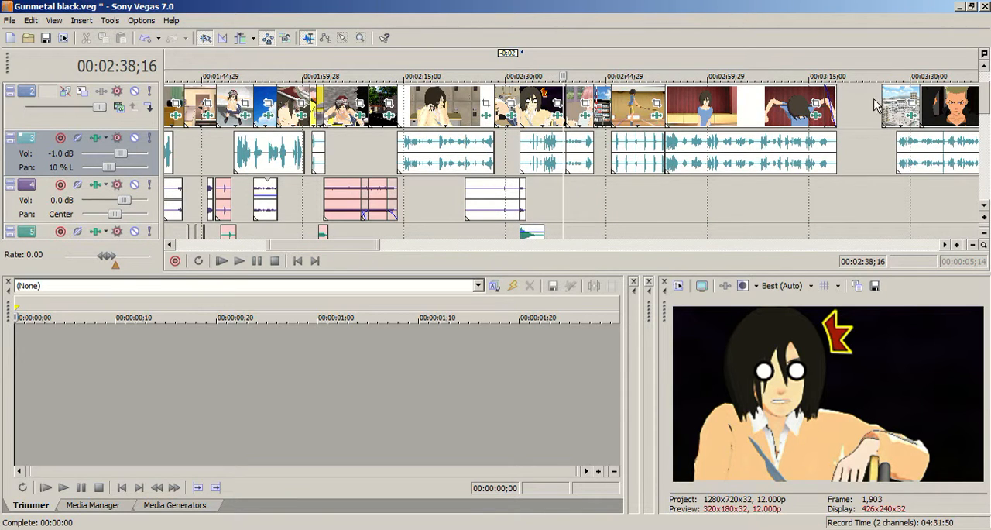
pyautogui.moveTo(986, 106); pyautogui.dragTo(985, 76)
pyautogui.scroll(-1, 631, 124)
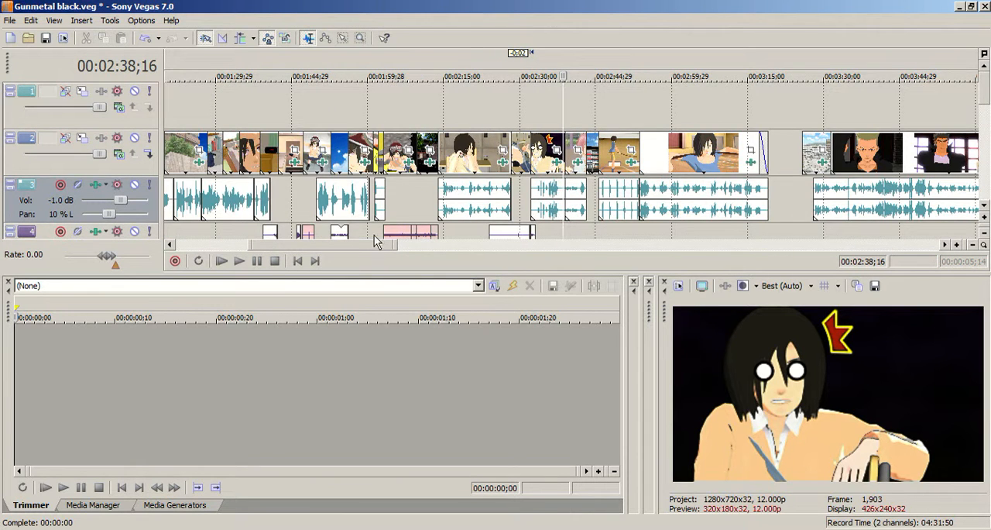
pyautogui.moveTo(355, 240); pyautogui.dragTo(386, 240)
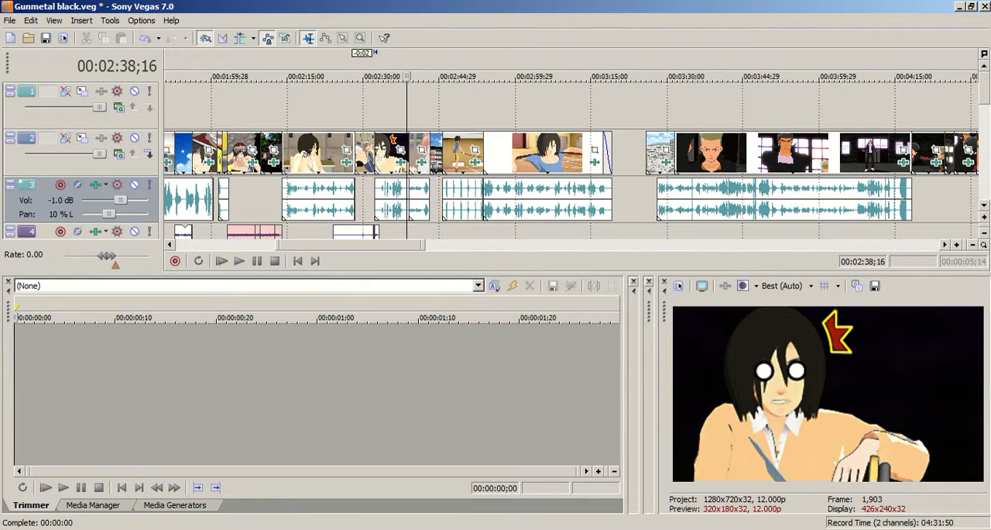
pyautogui.press('space')
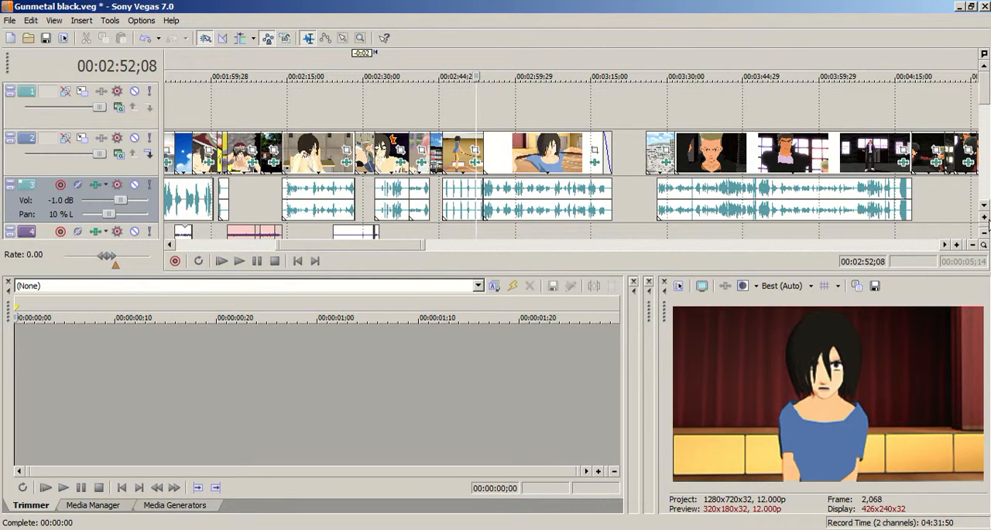
# Select the track 3 clip starting at 00:02:45;19 and examine the lower sound tracks down to track 9.
pyautogui.moveTo(986, 93); pyautogui.dragTo(988, 115)
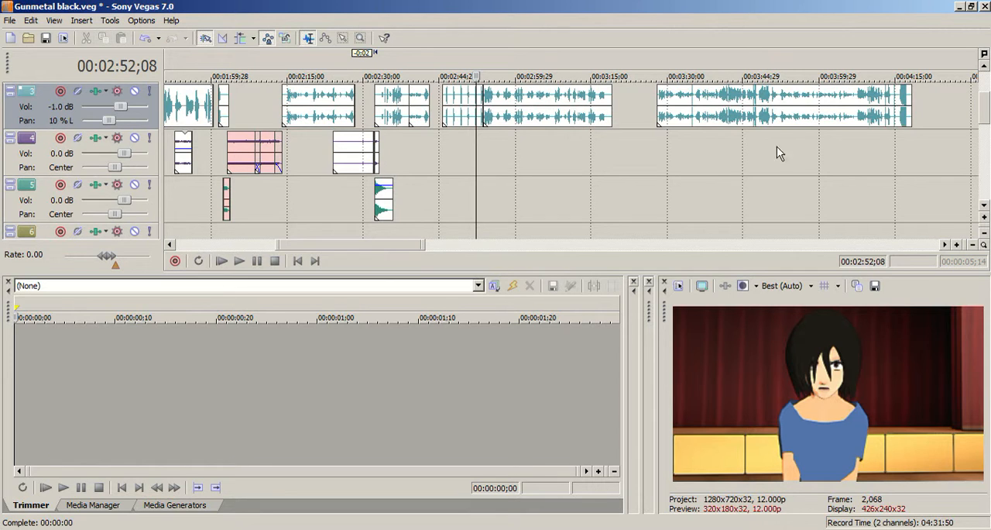
pyautogui.scroll(2, 453, 134)
pyautogui.click(520, 108)
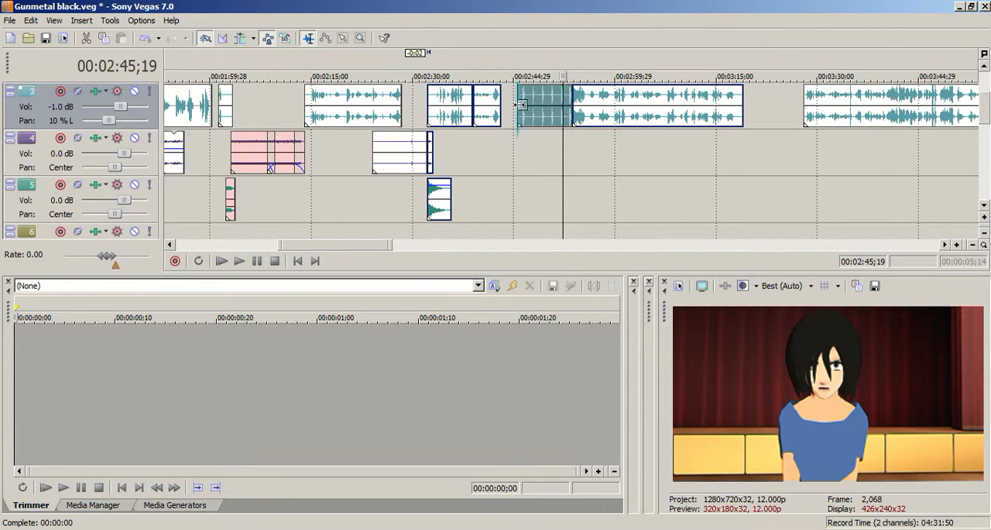
pyautogui.moveTo(988, 128)
pyautogui.mouseDown()
pyautogui.moveTo(988, 106)
pyautogui.moveTo(986, 205)
pyautogui.moveTo(987, 110)
pyautogui.mouseUp()
pyautogui.scroll(-3, 606, 175)
pyautogui.scroll(-3, 606, 175)
pyautogui.scroll(3, 554, 147)
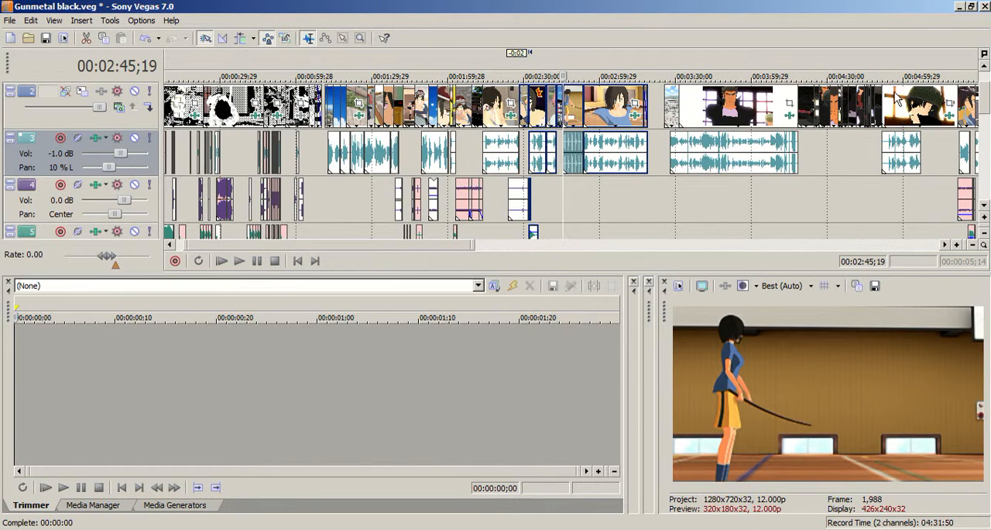
pyautogui.click(988, 127)
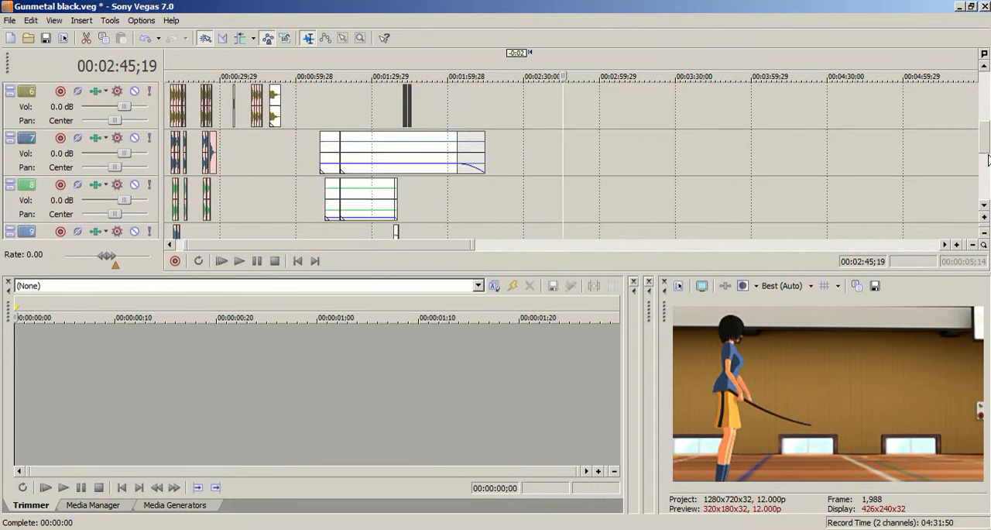
pyautogui.moveTo(986, 133); pyautogui.dragTo(987, 82)
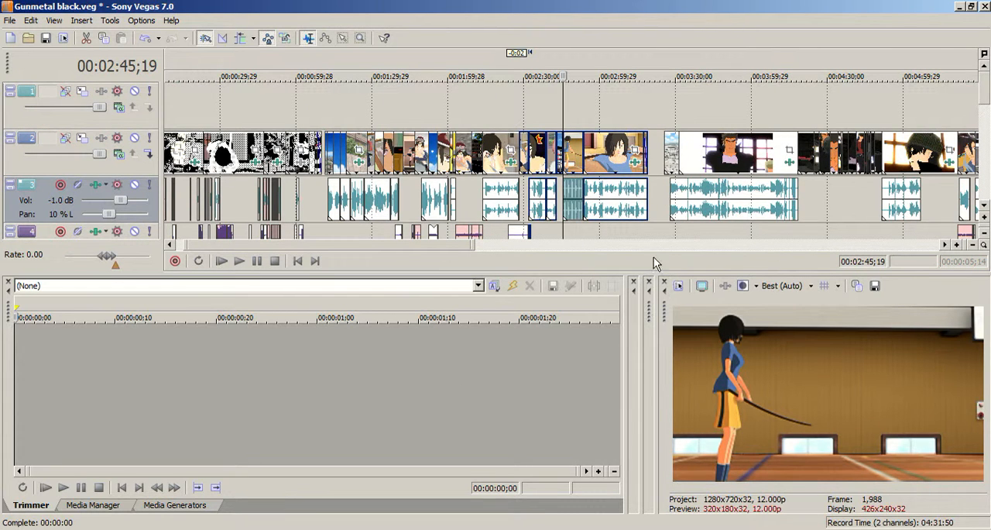
# Preview the gap after the gym scene at 00:03:19;02 and examine the surrounding sound clips on tracks 3 to 5.
pyautogui.moveTo(298, 245); pyautogui.dragTo(326, 245)
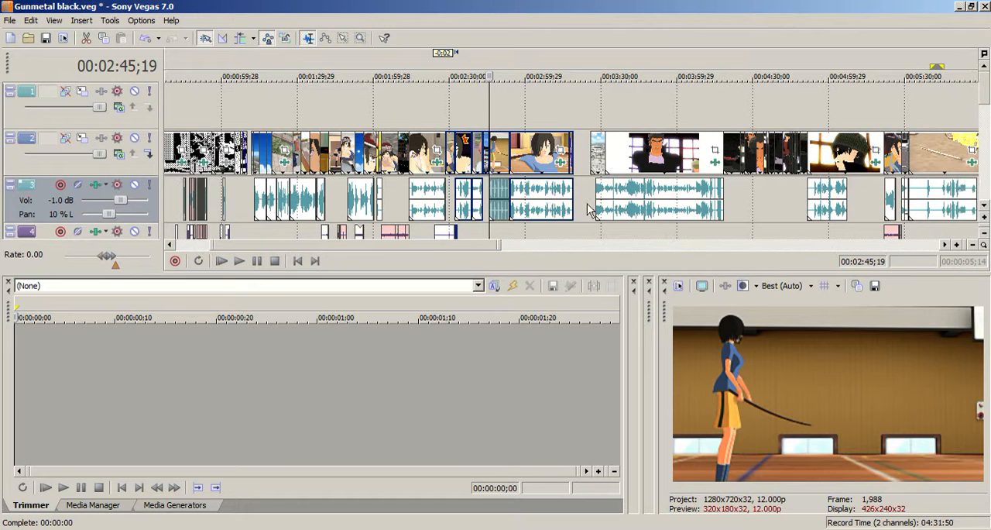
pyautogui.click(571, 116)
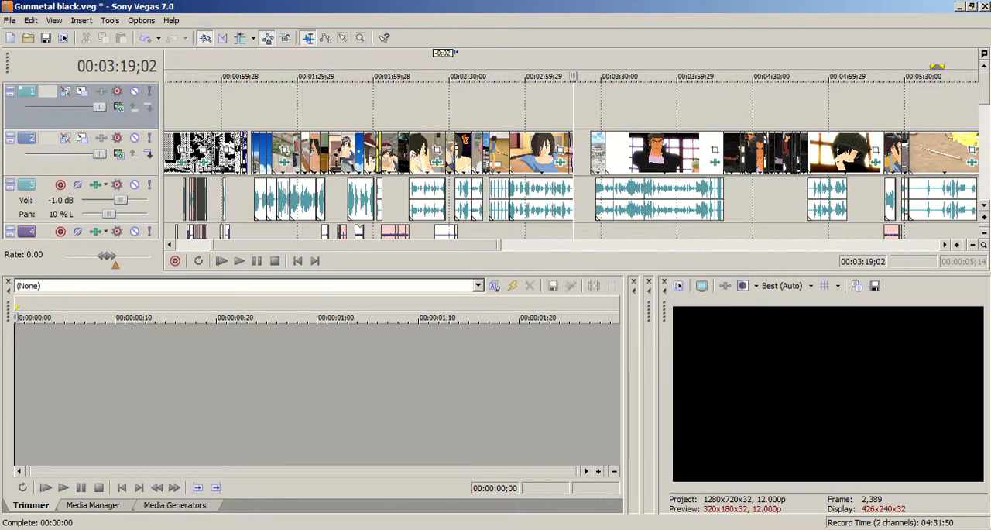
pyautogui.moveTo(986, 94); pyautogui.dragTo(986, 114)
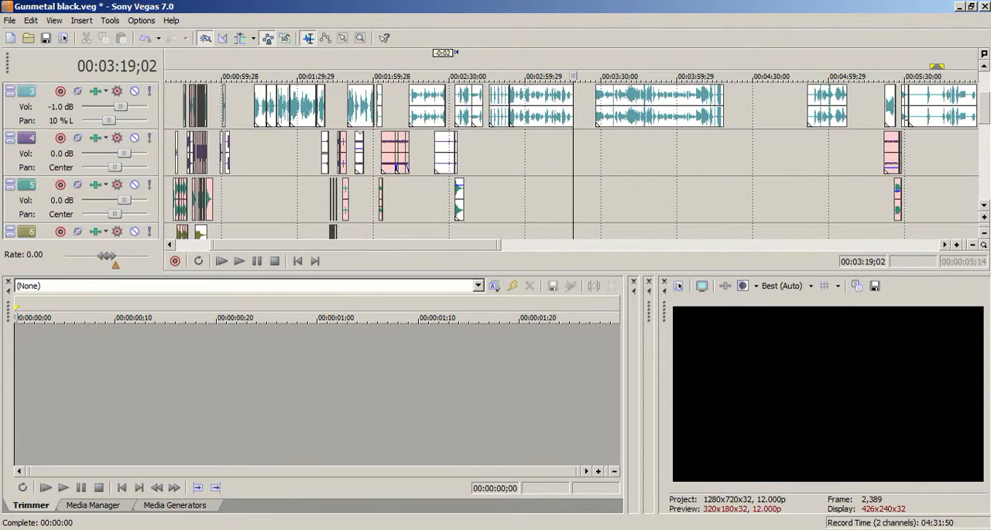
pyautogui.moveTo(449, 245); pyautogui.dragTo(511, 244)
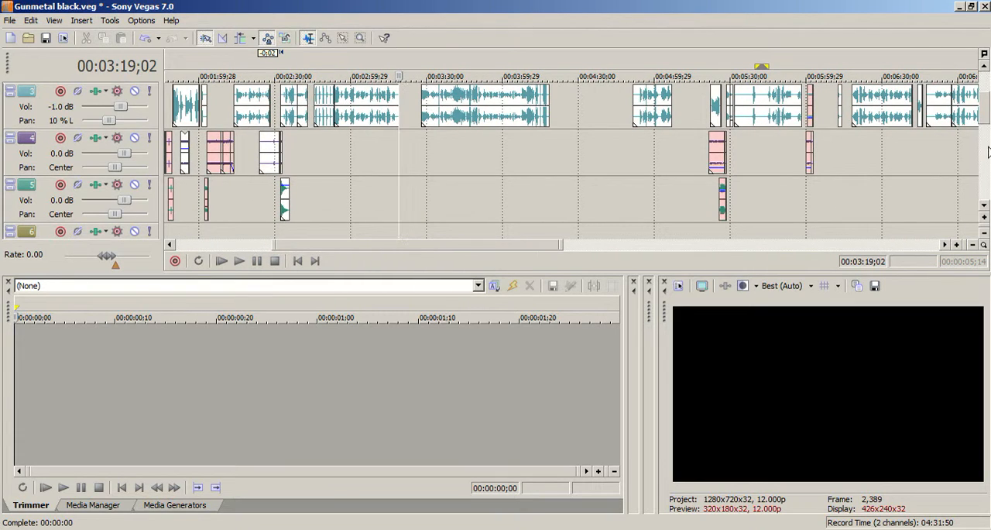
pyautogui.moveTo(985, 124); pyautogui.dragTo(985, 113)
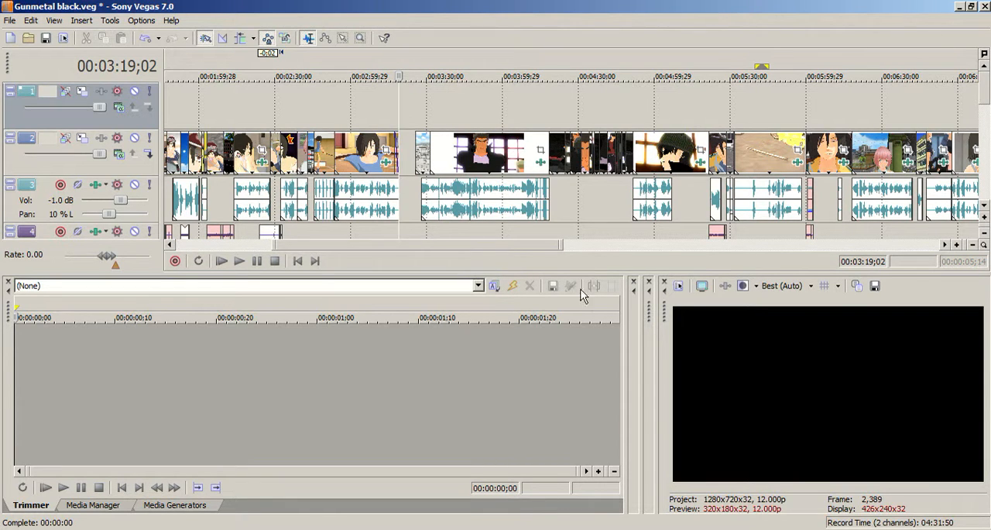
# Preview the frame at 00:05:28;20 and points near the start and end of the warehouse dialogue.
pyautogui.hscroll(2, 467, 246)
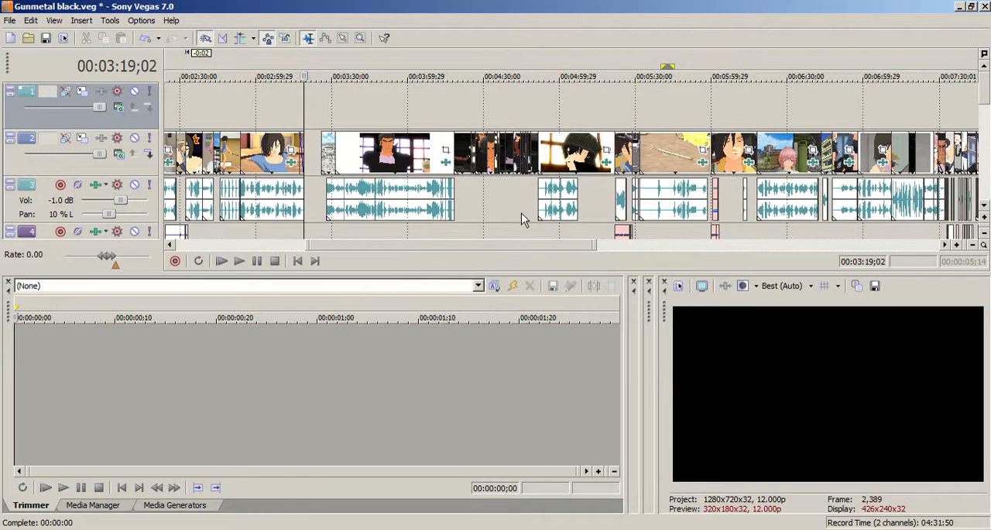
pyautogui.hscroll(1, 512, 243)
pyautogui.hscroll(2, 546, 256)
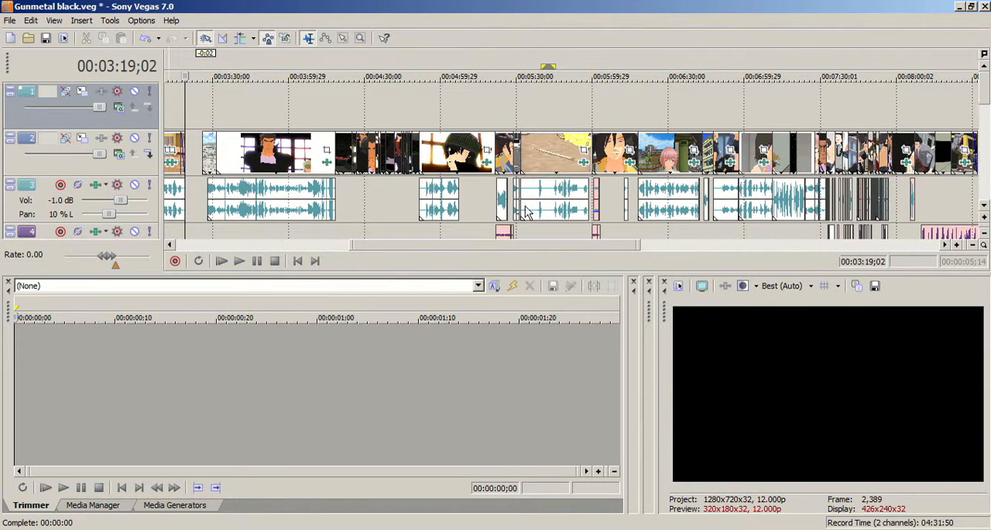
pyautogui.click(513, 101)
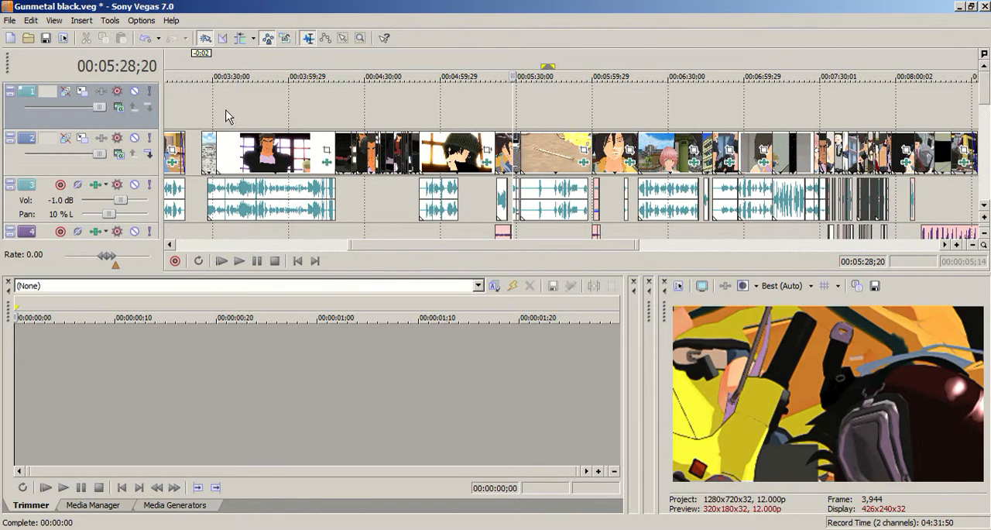
pyautogui.click(225, 116)
pyautogui.click(335, 104)
# Preview the street scene at 00:08:24;15 and the empty points past the last video clip at 00:08:34;10 and 00:08:36;23.
pyautogui.moveTo(531, 244); pyautogui.dragTo(730, 245)
pyautogui.click(397, 120)
pyautogui.scroll(3, 434, 125)
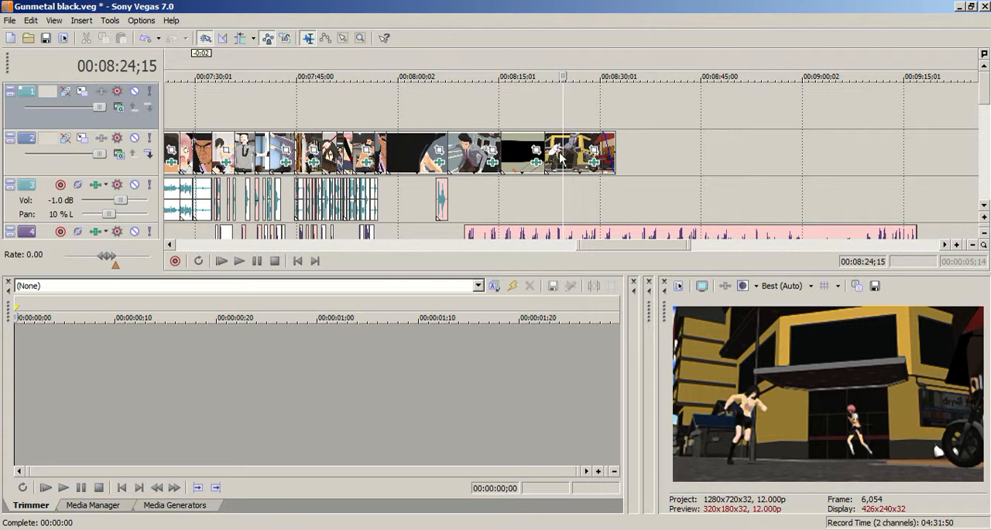
pyautogui.click(630, 144)
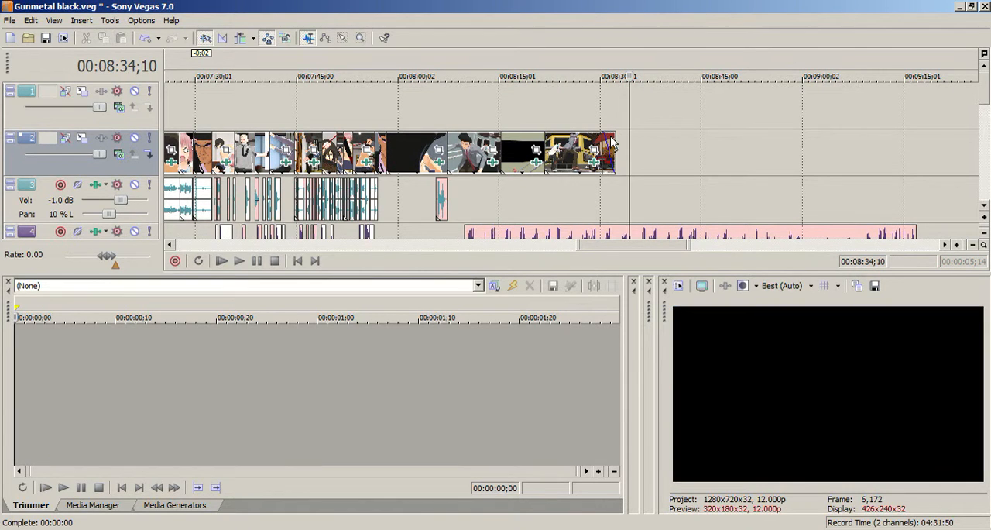
pyautogui.rightClick(643, 159)
pyautogui.press('Escape')
pyautogui.click(646, 137)
pyautogui.moveTo(623, 246); pyautogui.dragTo(597, 249)
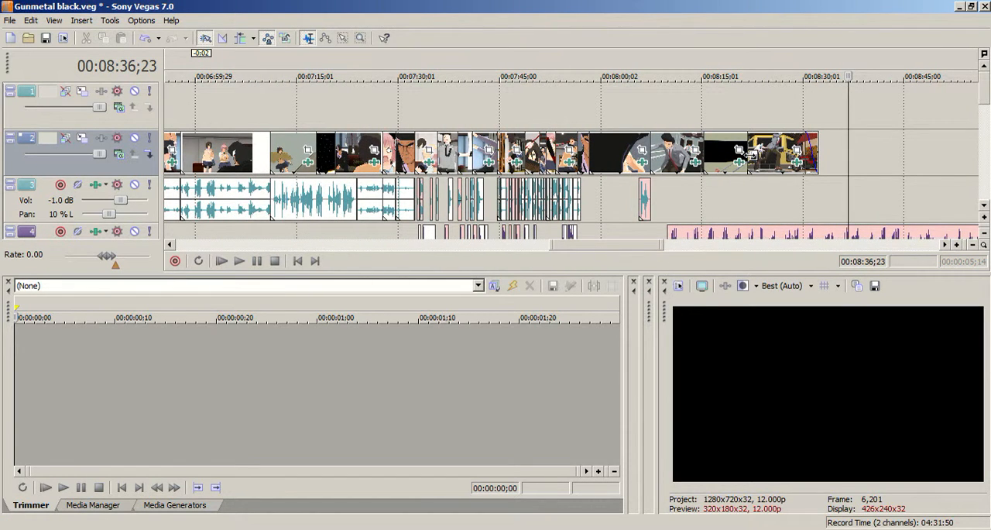
# Preview the street shot at 00:08:09;28 and the landscape shot at 00:06:19;00, checking the sound tracks between them.
pyautogui.moveTo(679, 122); pyautogui.dragTo(670, 118)
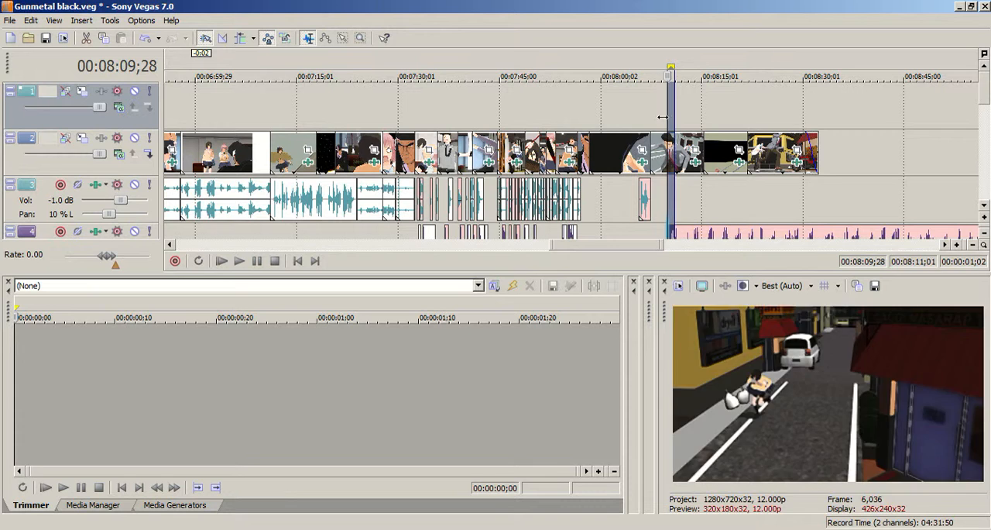
pyautogui.click(590, 116)
pyautogui.moveTo(627, 247); pyautogui.dragTo(609, 247)
pyautogui.moveTo(986, 104); pyautogui.dragTo(989, 124)
pyautogui.moveTo(640, 245); pyautogui.dragTo(582, 245)
pyautogui.moveTo(987, 111); pyautogui.dragTo(987, 94)
pyautogui.click(494, 116)
pyautogui.moveTo(494, 76); pyautogui.dragTo(501, 76)
# Examine the sound clips on tracks 3 to 5 from the gym and warehouse scenes through the 00:08:00 mark.
pyautogui.moveTo(522, 246); pyautogui.dragTo(444, 243)
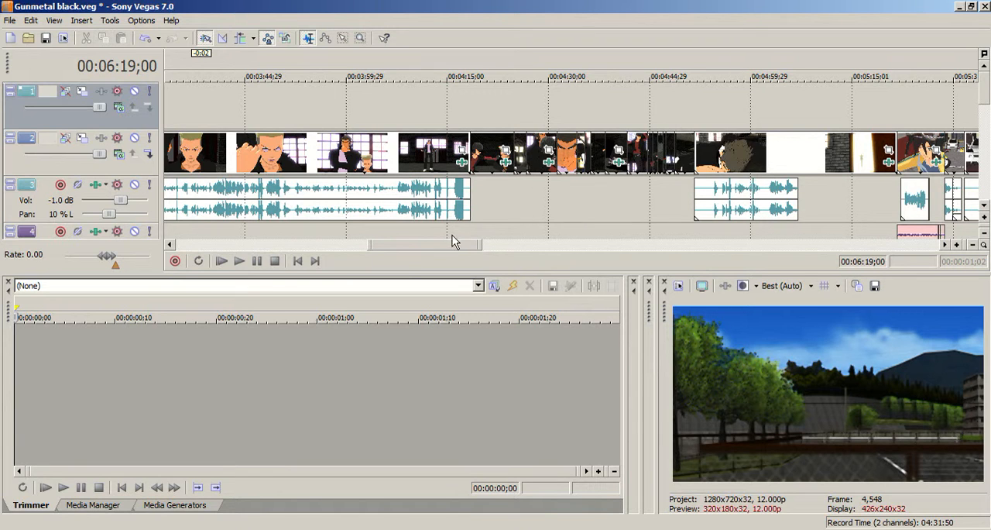
pyautogui.moveTo(454, 243); pyautogui.dragTo(411, 242)
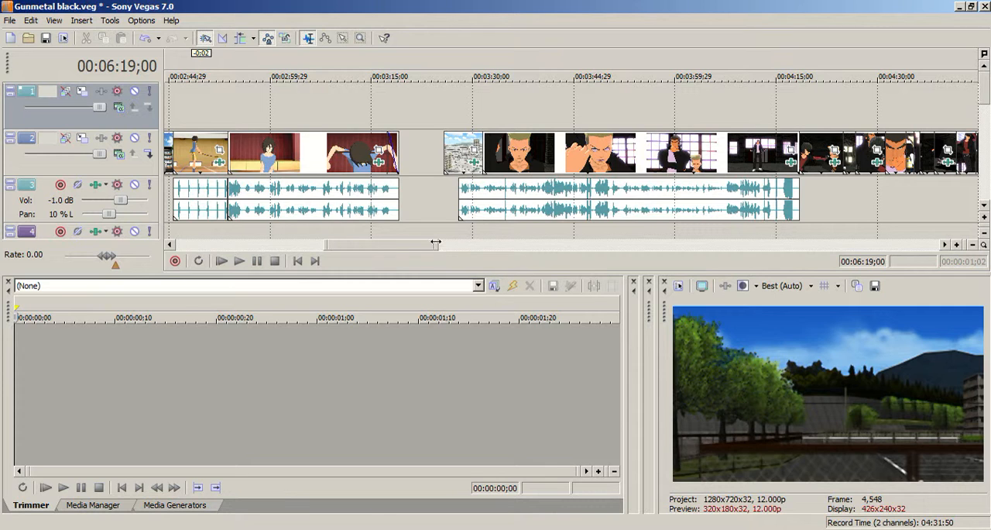
pyautogui.moveTo(432, 245); pyautogui.dragTo(546, 276)
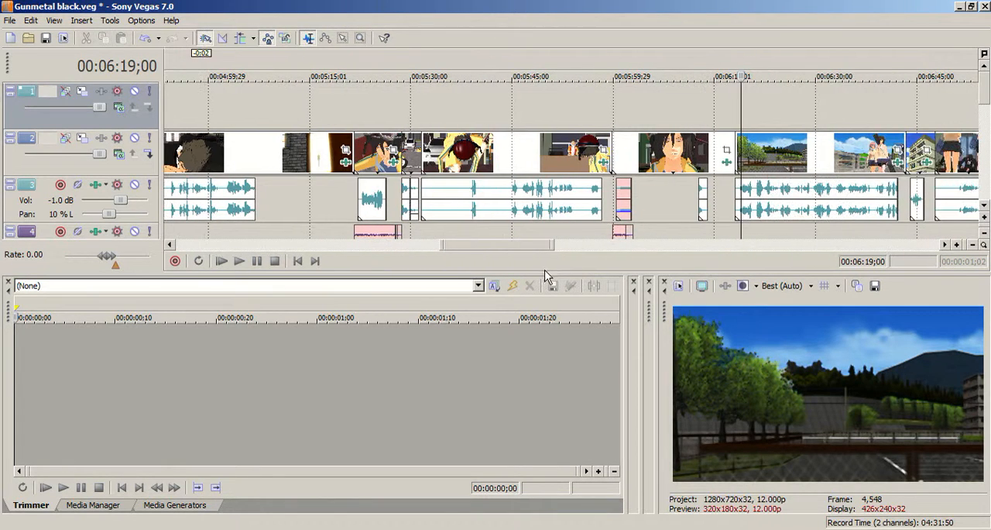
pyautogui.scroll(-3, 987, 104)
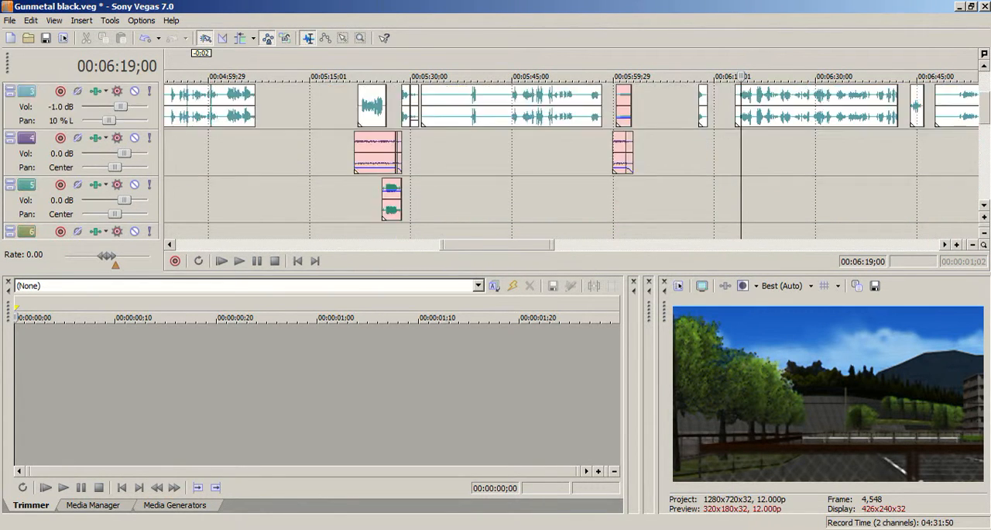
pyautogui.scroll(1, 987, 131)
pyautogui.moveTo(531, 247)
pyautogui.mouseDown()
pyautogui.moveTo(672, 264)
pyautogui.moveTo(442, 228)
pyautogui.moveTo(369, 230)
pyautogui.moveTo(738, 277)
pyautogui.moveTo(641, 275)
pyautogui.moveTo(542, 250)
pyautogui.mouseUp()
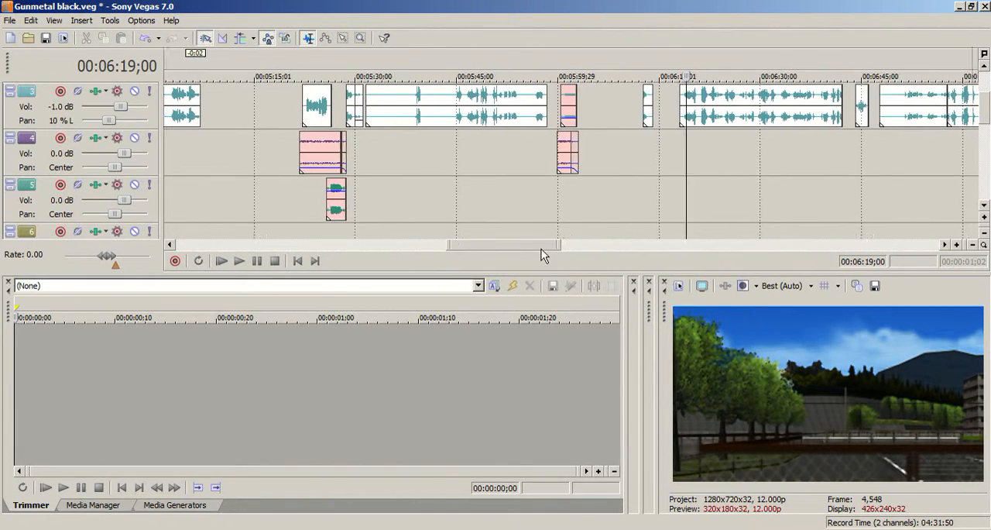
pyautogui.scroll(-5, 602, 204)
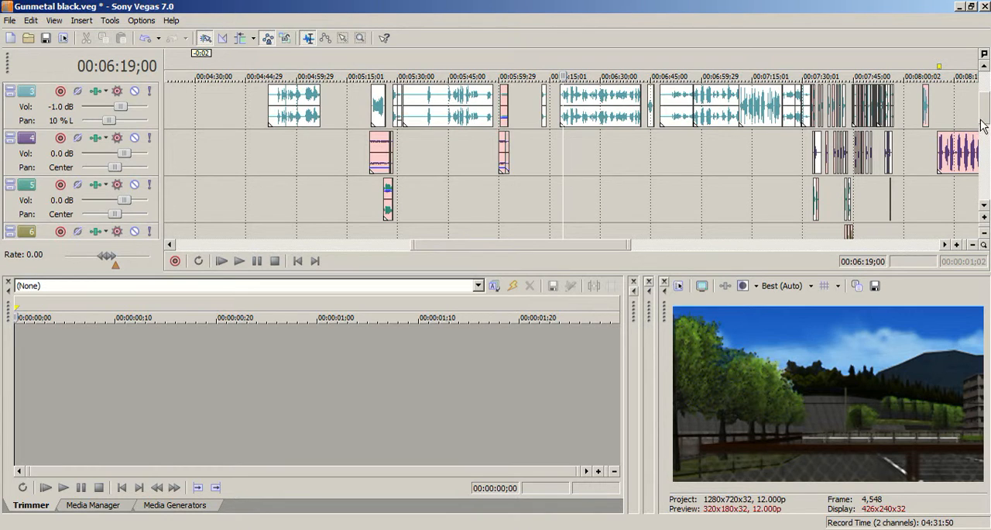
pyautogui.moveTo(986, 119)
pyautogui.mouseDown()
pyautogui.moveTo(986, 107)
pyautogui.moveTo(989, 118)
pyautogui.mouseUp()
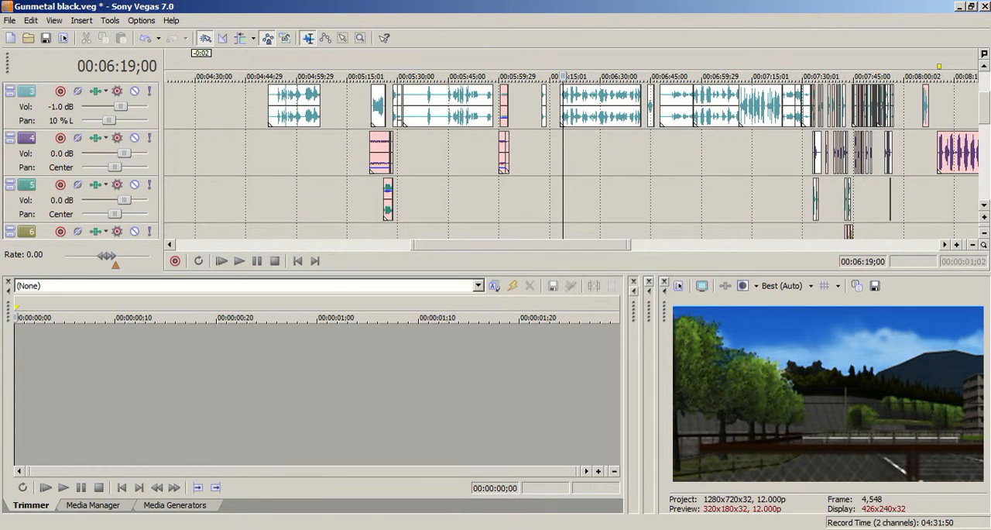